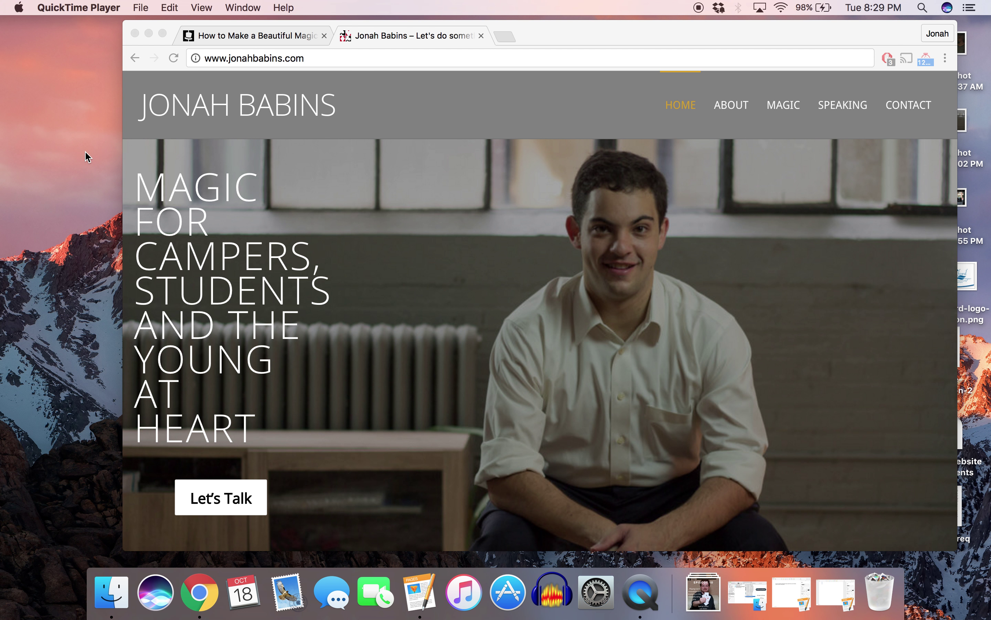
Go to jonahbabins.com/wp-admin/ and log in to the WordPress Dashboard.
{"action": "scroll", "coordinate": [434, 271], "scroll_direction": "down", "scroll_amount": 15}
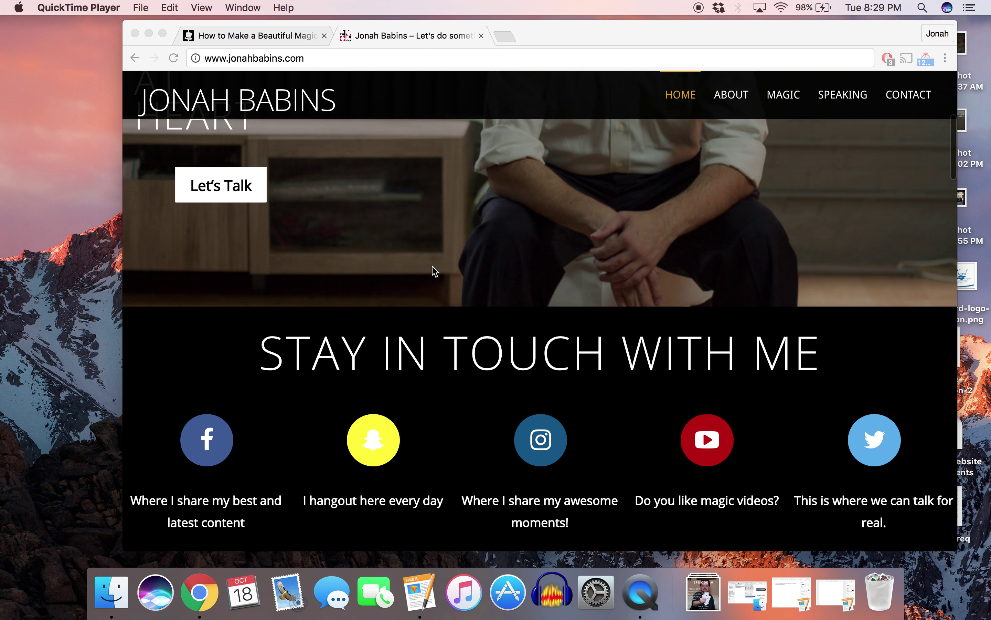
{"action": "scroll", "coordinate": [433, 266], "scroll_direction": "down", "scroll_amount": 15}
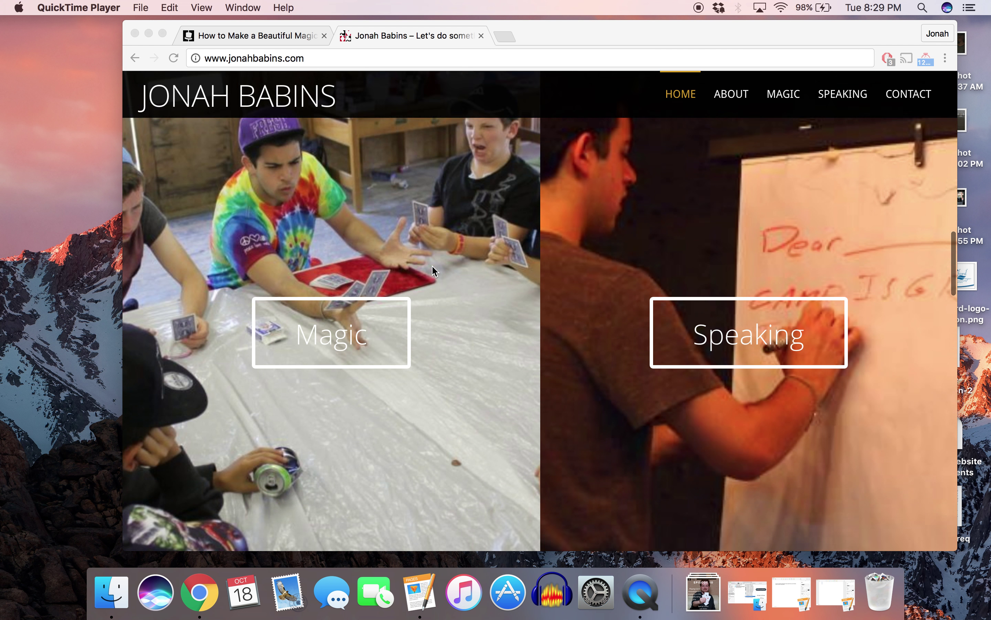
{"action": "scroll", "coordinate": [434, 270], "scroll_direction": "down", "scroll_amount": 8}
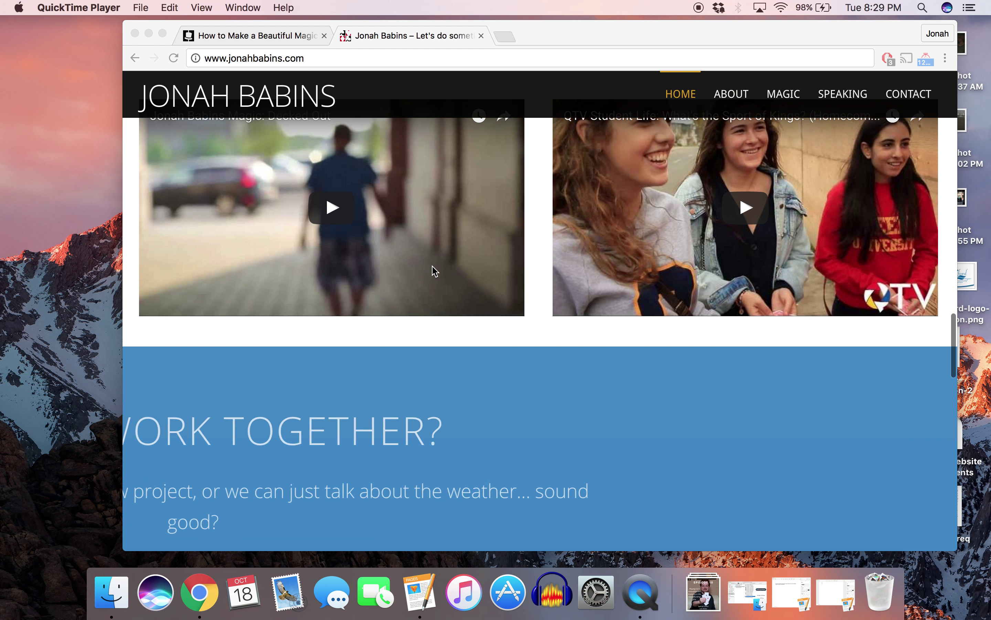
{"action": "scroll", "coordinate": [435, 271], "scroll_direction": "up", "scroll_amount": 15}
{"action": "scroll", "coordinate": [434, 271], "scroll_direction": "up", "scroll_amount": 10}
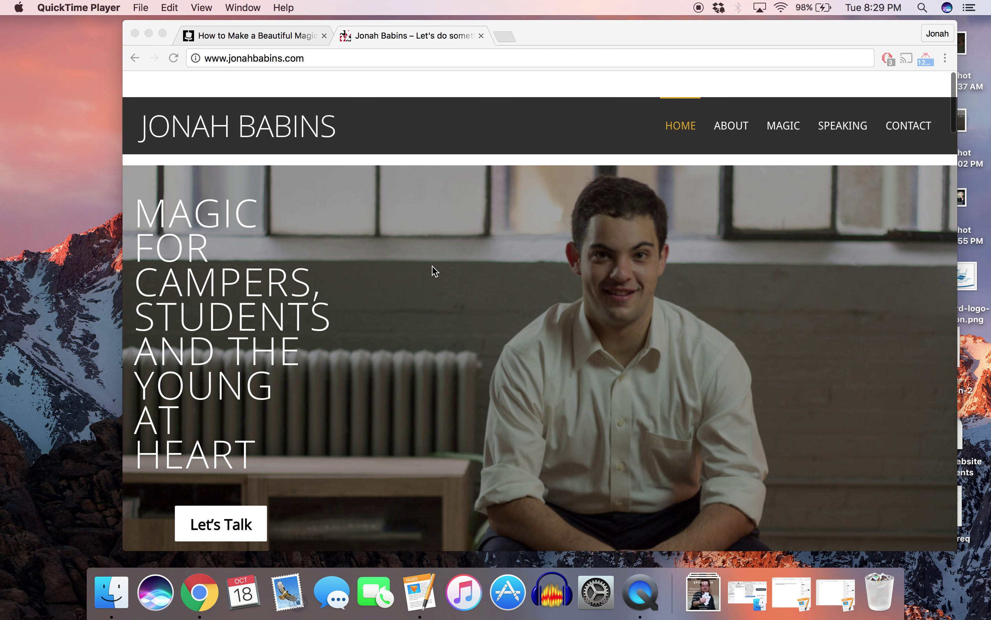
{"action": "left_click", "coordinate": [350, 60]}
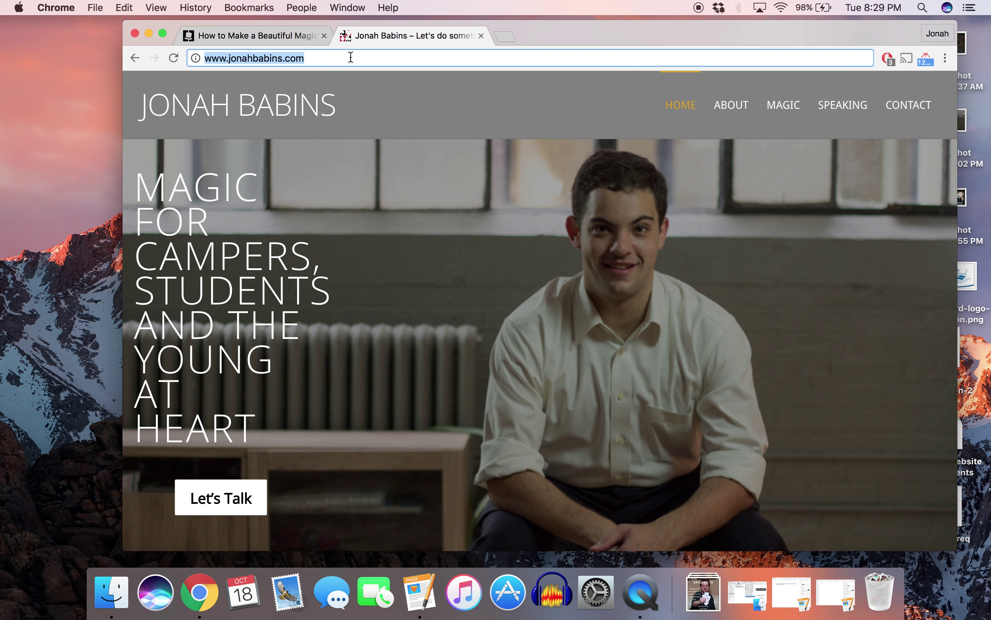
{"action": "key", "text": "Right"}
{"action": "type", "text": "/wp-admin/"}
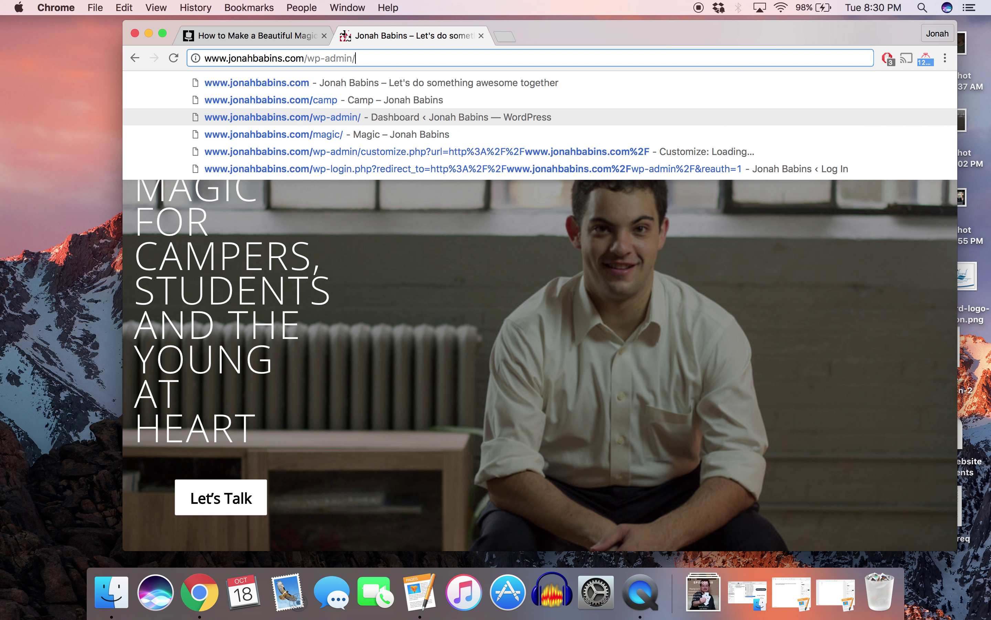
{"action": "key", "text": "Return"}
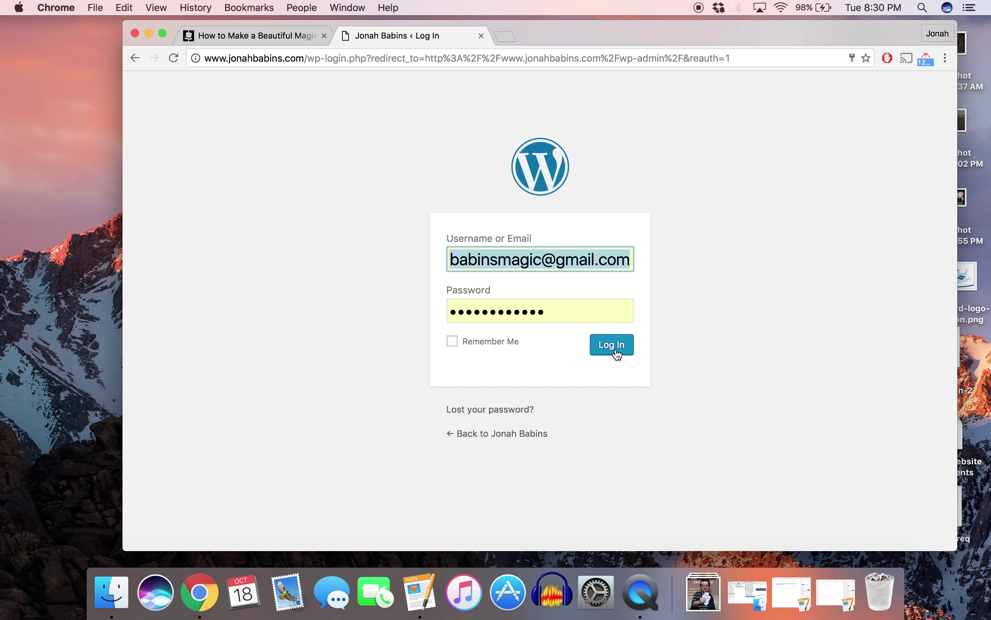
{"action": "left_click", "coordinate": [616, 352]}
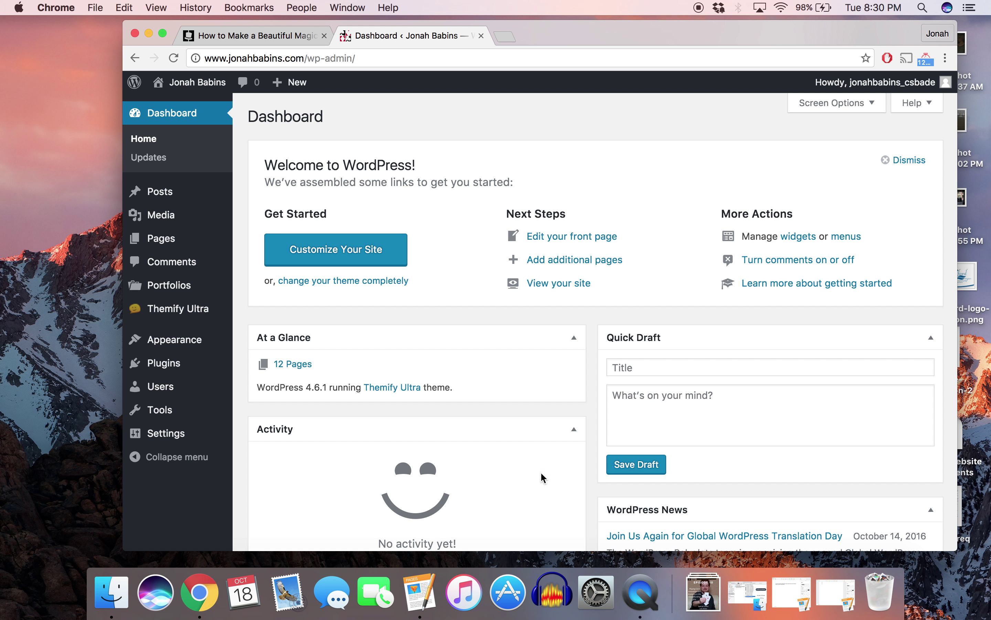
Switch to the Discourse in Magic tab and review its dashboard's Google Analytics.
{"action": "scroll", "coordinate": [593, 282], "scroll_direction": "down", "scroll_amount": 10}
{"action": "scroll", "coordinate": [595, 281], "scroll_direction": "up", "scroll_amount": 10}
{"action": "left_click", "coordinate": [296, 41]}
{"action": "scroll", "coordinate": [209, 86], "scroll_direction": "down", "scroll_amount": 5}
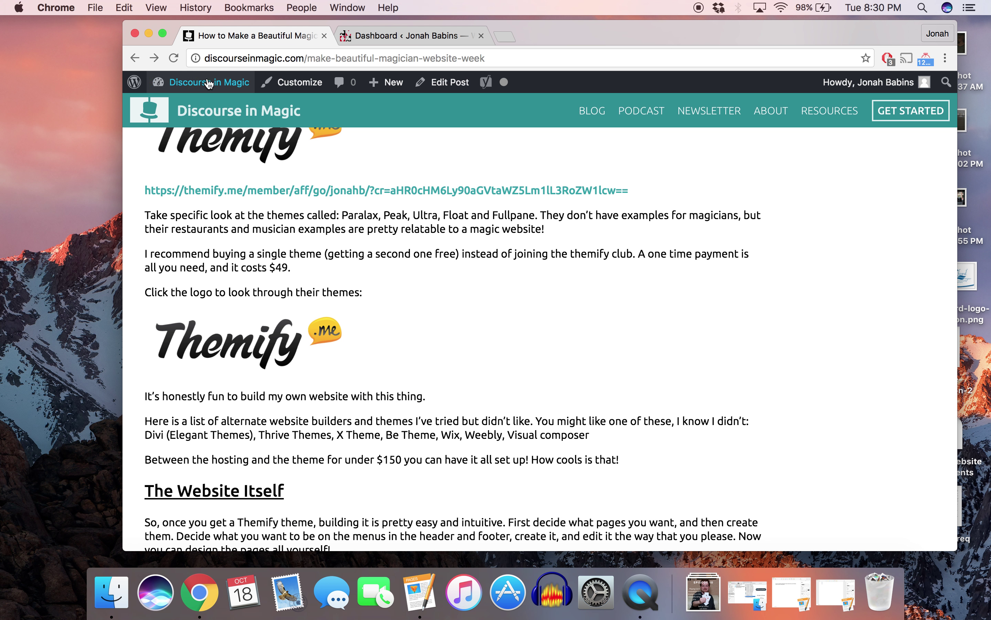
{"action": "mouse_move", "coordinate": [206, 87]}
{"action": "left_click", "coordinate": [207, 84]}
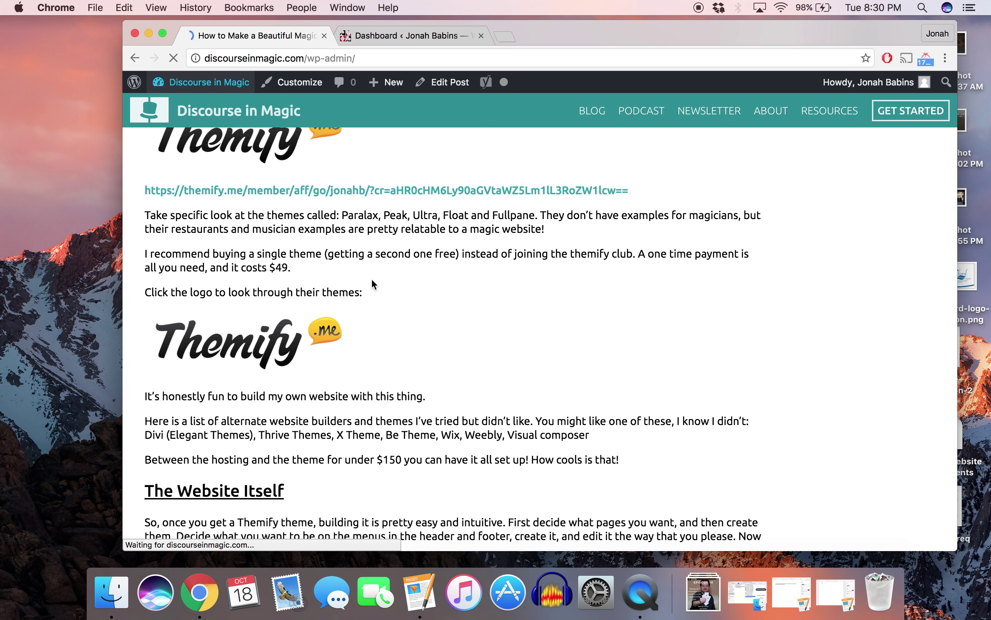
{"action": "scroll", "coordinate": [371, 278], "scroll_direction": "down", "scroll_amount": 4}
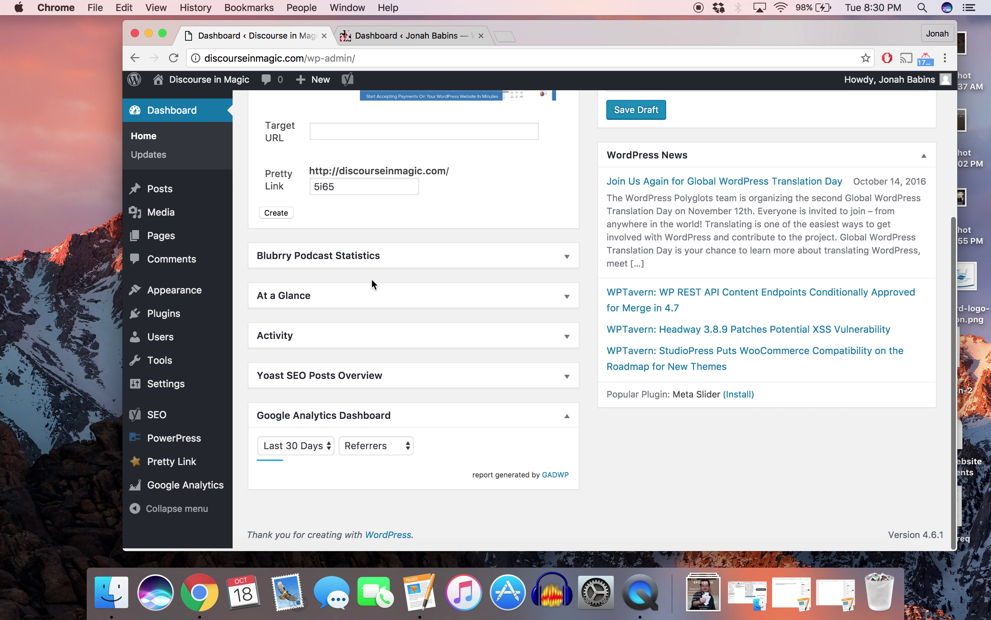
{"action": "scroll", "coordinate": [371, 278], "scroll_direction": "down", "scroll_amount": 10}
{"action": "scroll", "coordinate": [371, 278], "scroll_direction": "up", "scroll_amount": 3}
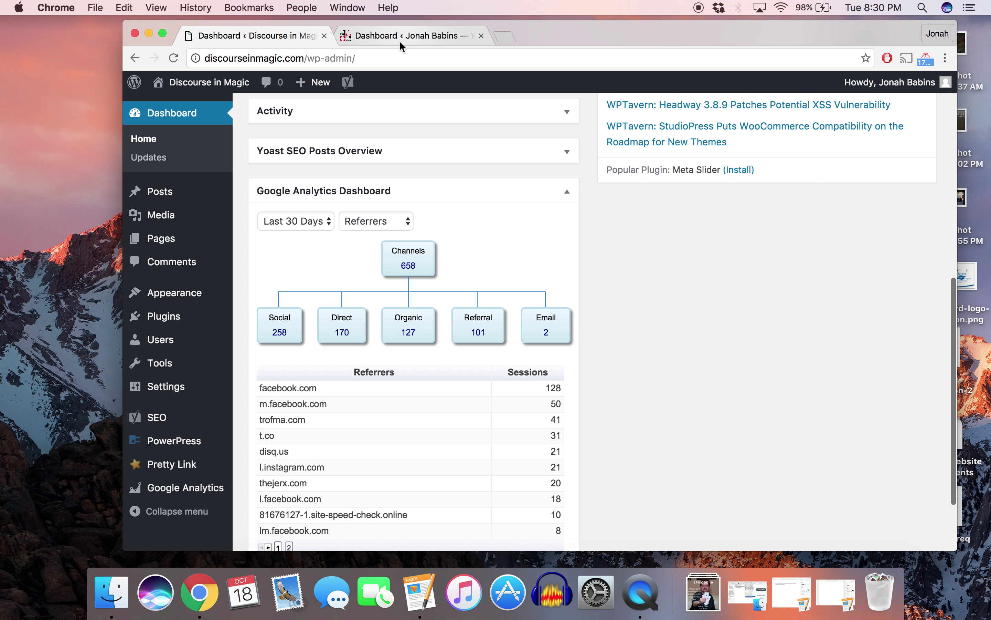
{"action": "scroll", "coordinate": [389, 197], "scroll_direction": "up", "scroll_amount": 12}
Return to the jonahbabins.com Dashboard, showing 12 Pages on WordPress 4.6.1 with Themify Ultra.
{"action": "left_click", "coordinate": [394, 38]}
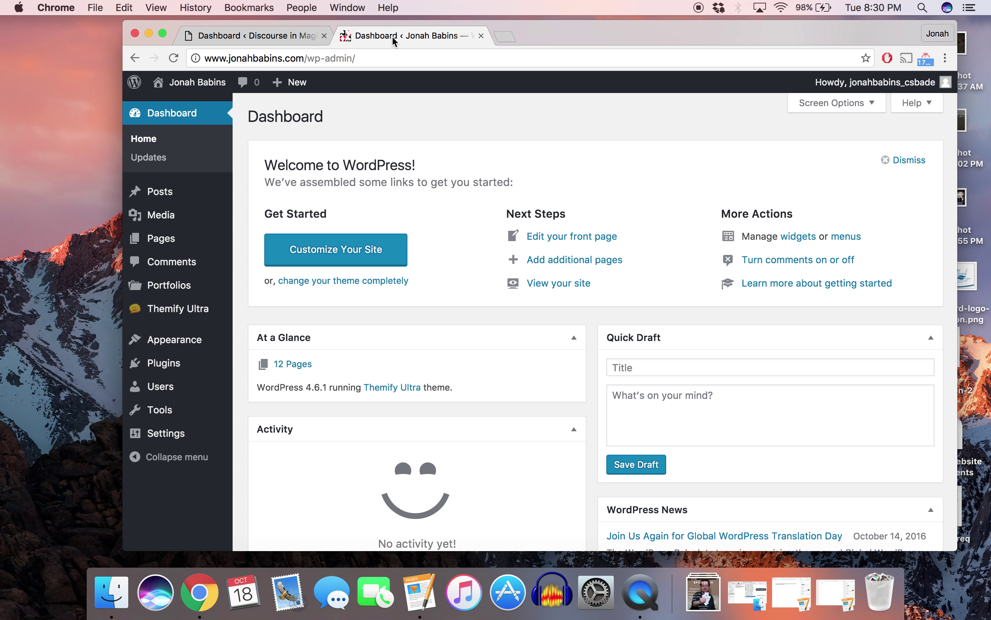
{"action": "scroll", "coordinate": [374, 333], "scroll_direction": "down", "scroll_amount": 5}
{"action": "scroll", "coordinate": [381, 345], "scroll_direction": "up", "scroll_amount": 5}
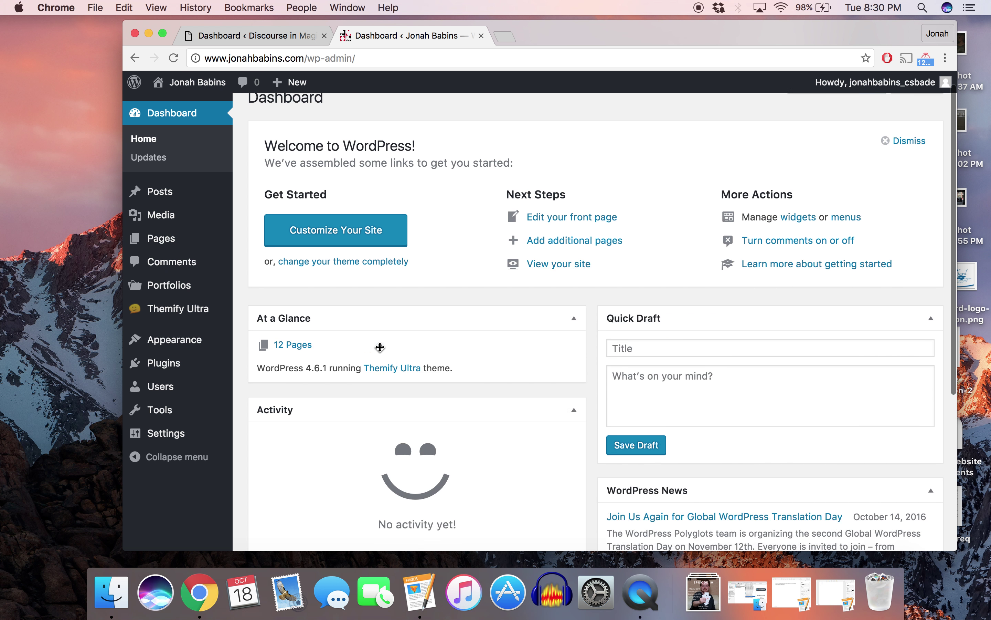
{"action": "mouse_move", "coordinate": [215, 287]}
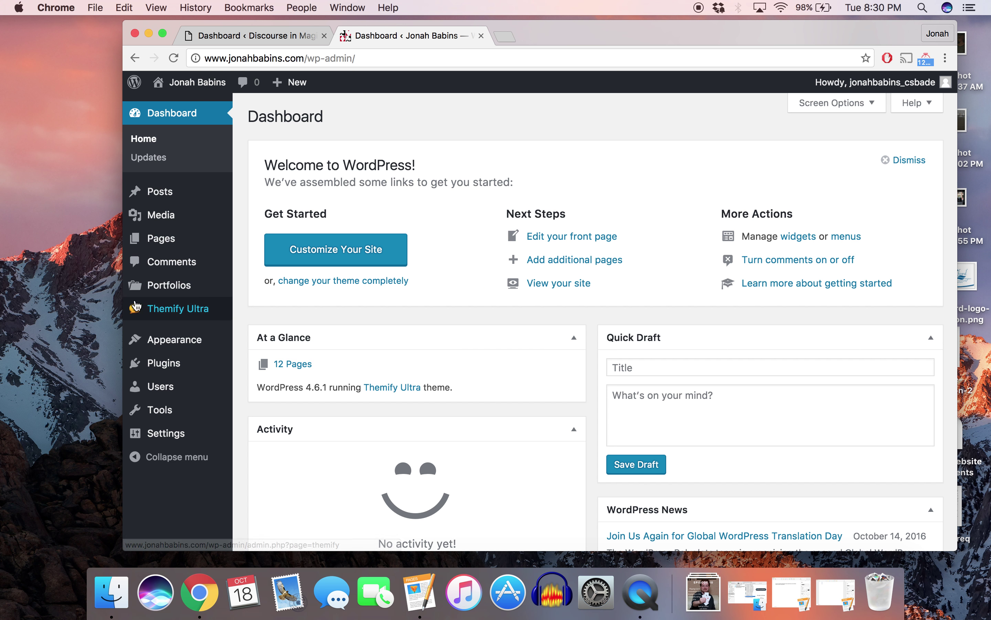
{"action": "mouse_move", "coordinate": [164, 314]}
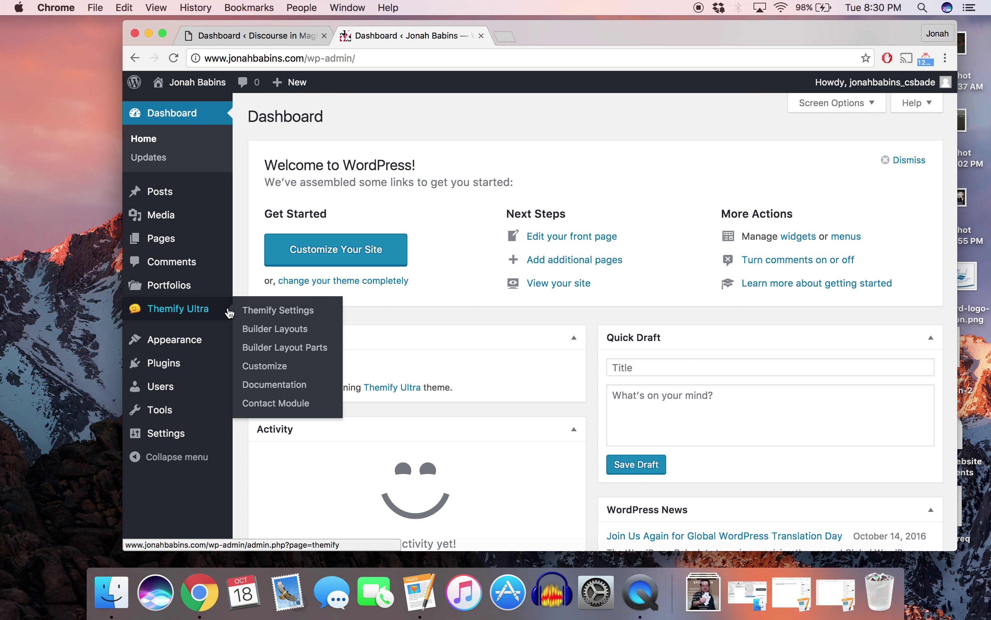
Visit the live jonahbabins.com home page and scroll through its content.
{"action": "left_click", "coordinate": [200, 91]}
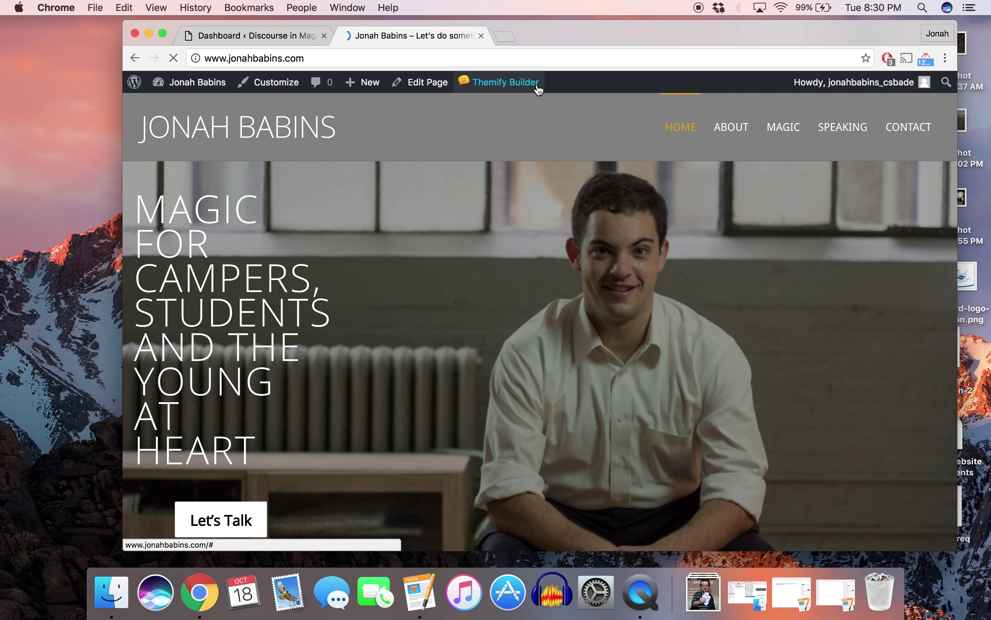
{"action": "scroll", "coordinate": [543, 294], "scroll_direction": "down", "scroll_amount": 10}
{"action": "scroll", "coordinate": [543, 294], "scroll_direction": "down", "scroll_amount": 10}
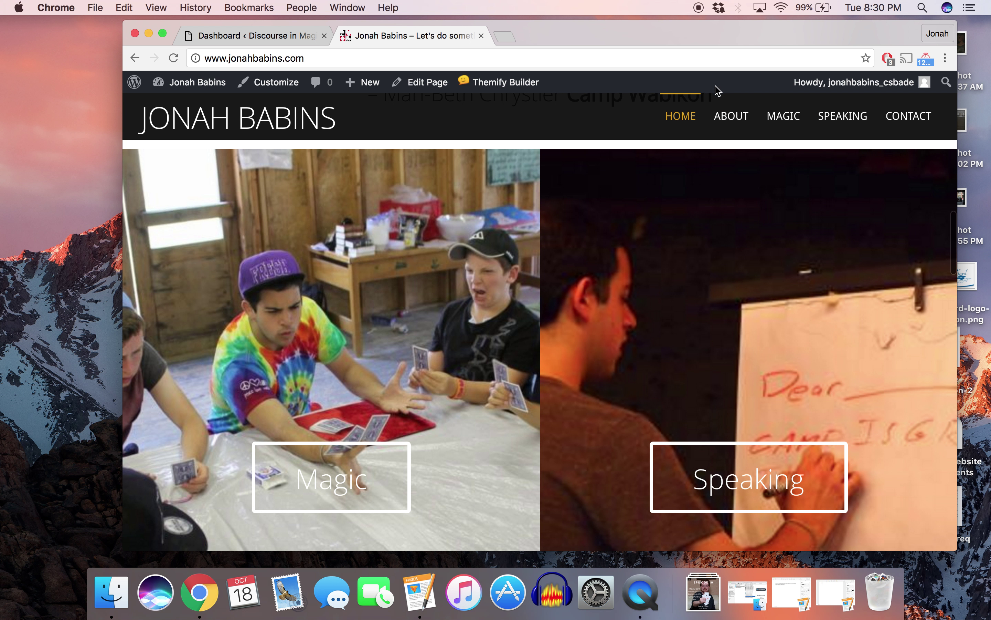
{"action": "scroll", "coordinate": [536, 480], "scroll_direction": "down", "scroll_amount": 10}
{"action": "scroll", "coordinate": [535, 478], "scroll_direction": "down", "scroll_amount": 15}
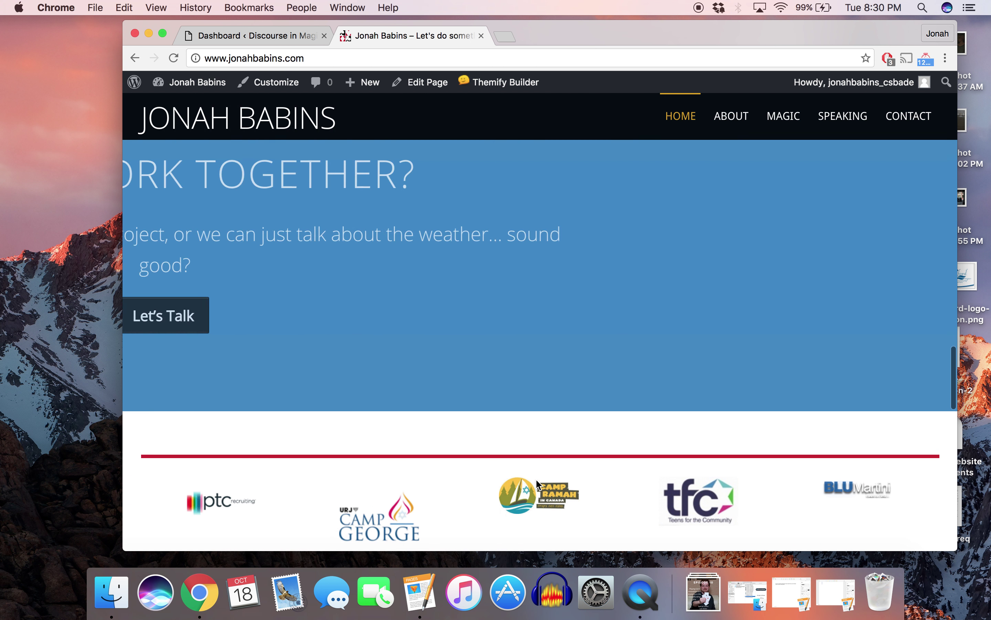
{"action": "scroll", "coordinate": [537, 478], "scroll_direction": "up", "scroll_amount": 5}
{"action": "scroll", "coordinate": [536, 478], "scroll_direction": "up", "scroll_amount": 20}
{"action": "mouse_move", "coordinate": [501, 93]}
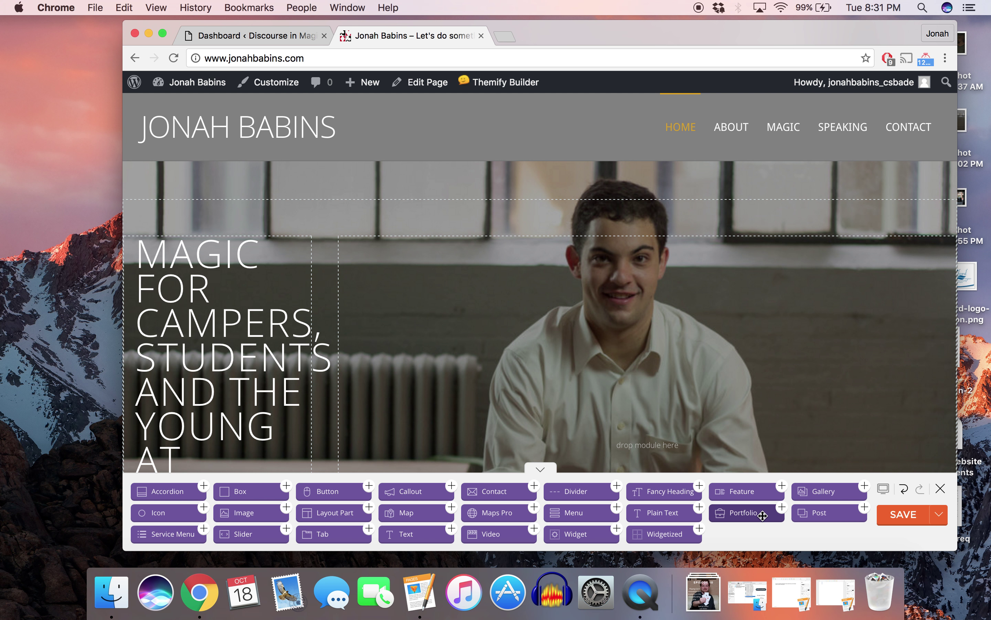
Scroll through the home page's builder modules down to the Stay in Touch section.
{"action": "scroll", "coordinate": [762, 516], "scroll_direction": "down", "scroll_amount": 2}
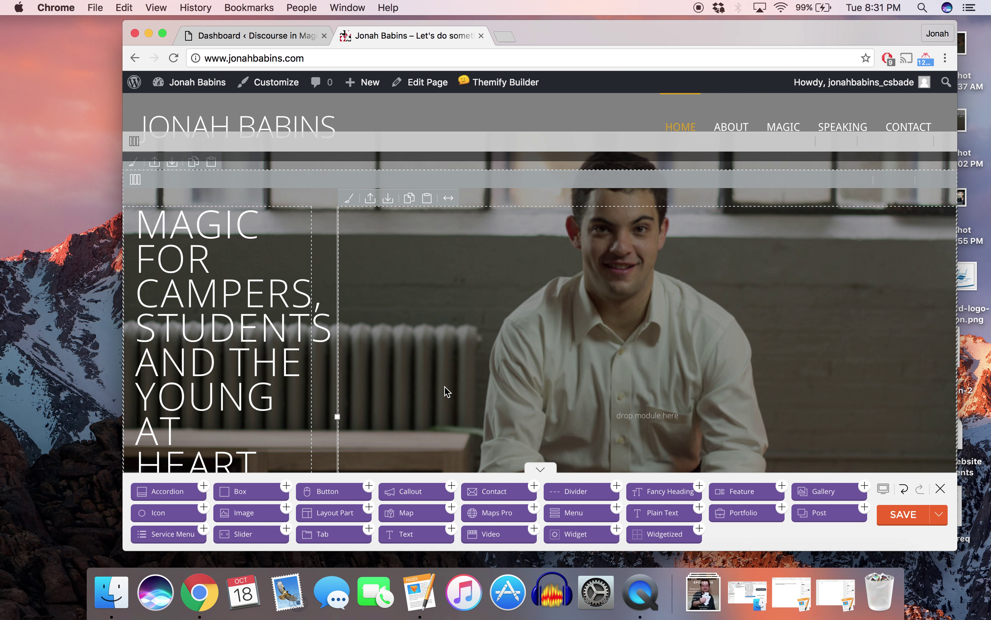
{"action": "scroll", "coordinate": [445, 392], "scroll_direction": "down", "scroll_amount": 10}
{"action": "scroll", "coordinate": [446, 391], "scroll_direction": "down", "scroll_amount": 12}
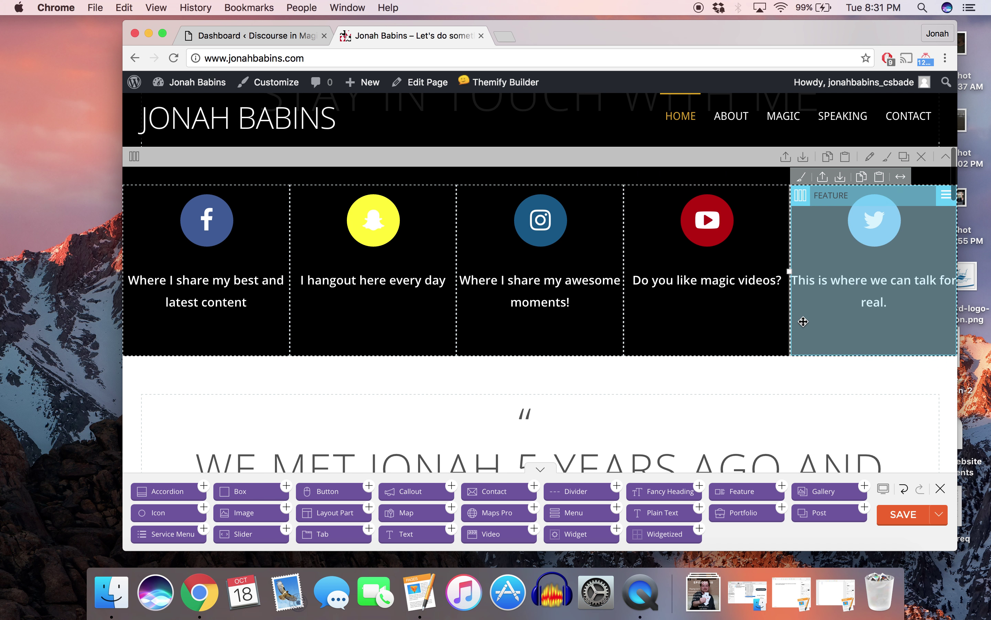
{"action": "scroll", "coordinate": [803, 322], "scroll_direction": "down", "scroll_amount": 10}
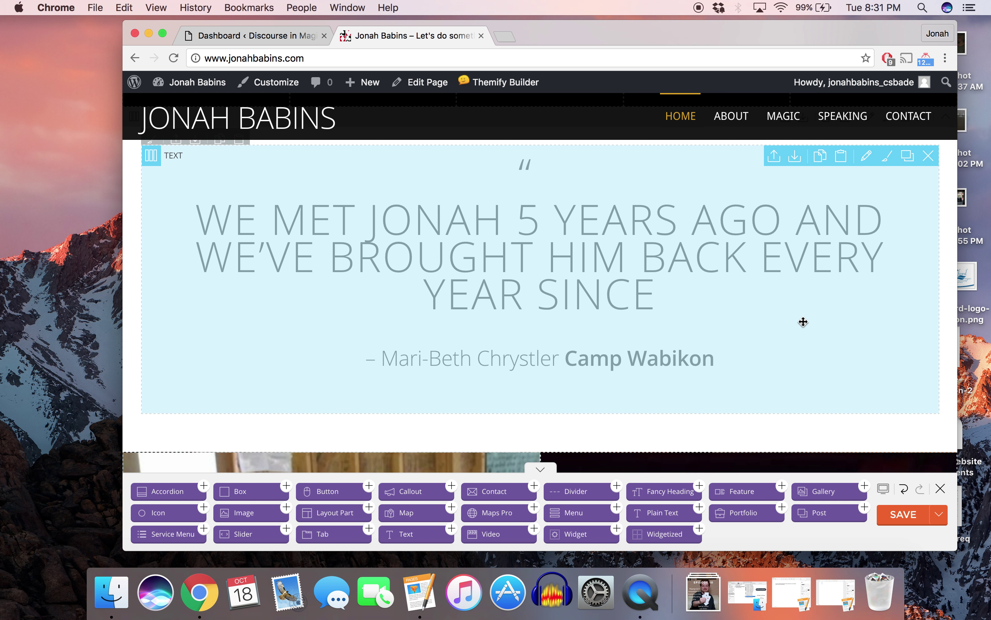
{"action": "scroll", "coordinate": [803, 322], "scroll_direction": "down", "scroll_amount": 1}
{"action": "scroll", "coordinate": [803, 322], "scroll_direction": "up", "scroll_amount": 3}
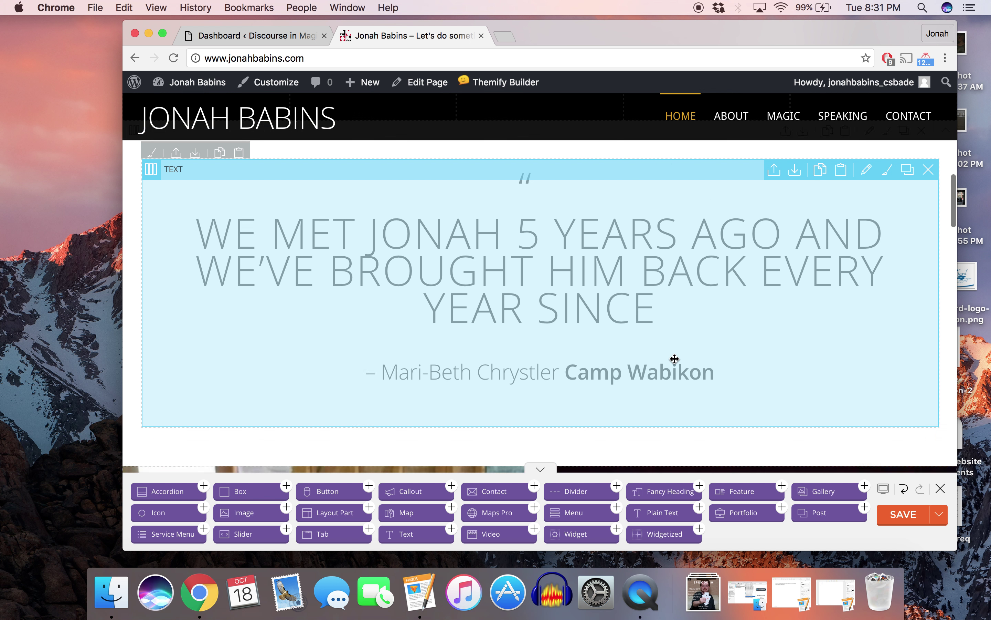
{"action": "scroll", "coordinate": [675, 359], "scroll_direction": "up", "scroll_amount": 5}
{"action": "scroll", "coordinate": [675, 359], "scroll_direction": "down", "scroll_amount": 2}
{"action": "scroll", "coordinate": [675, 358], "scroll_direction": "down", "scroll_amount": 5}
{"action": "scroll", "coordinate": [675, 358], "scroll_direction": "up", "scroll_amount": 7}
Open the Stay in Touch heading's Text module editor, then close it.
{"action": "double_click", "coordinate": [543, 290]}
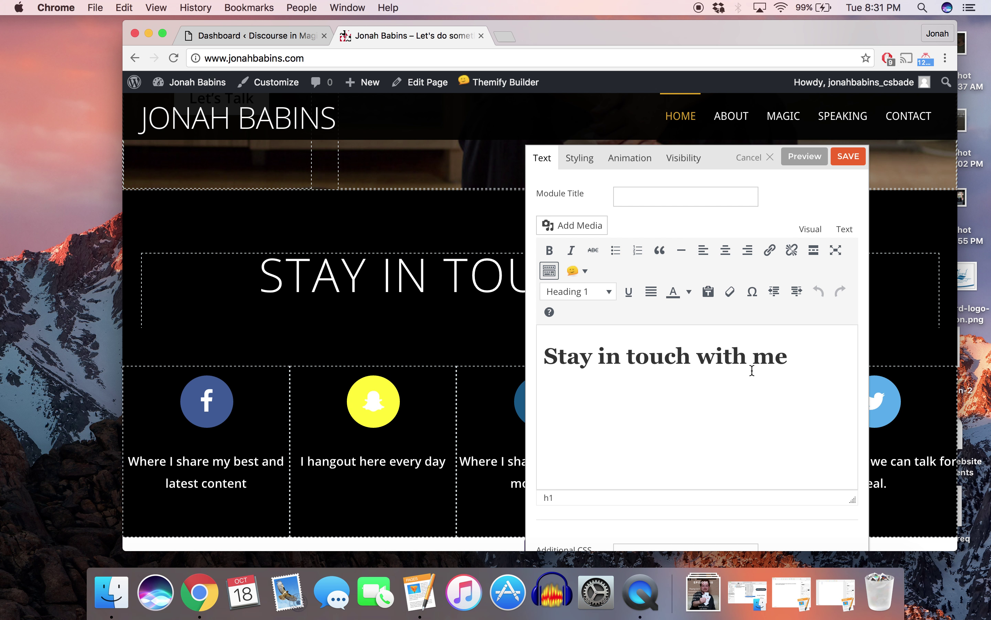
{"action": "left_click", "coordinate": [850, 158]}
{"action": "left_click", "coordinate": [763, 164]}
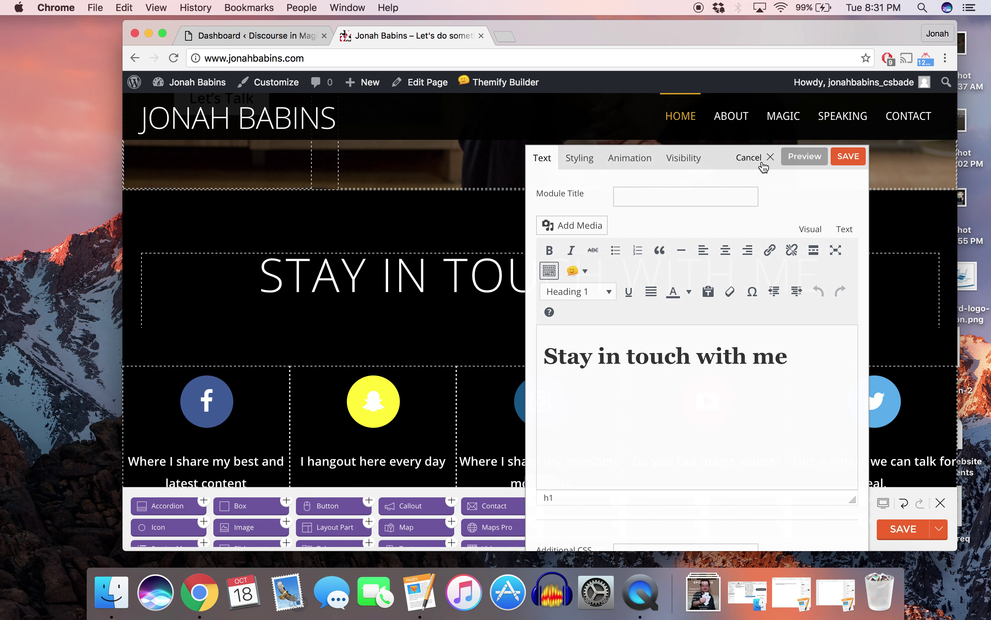
Open the Snapchat feature's settings and browse the Choose icon dialog's icons.
{"action": "double_click", "coordinate": [373, 422]}
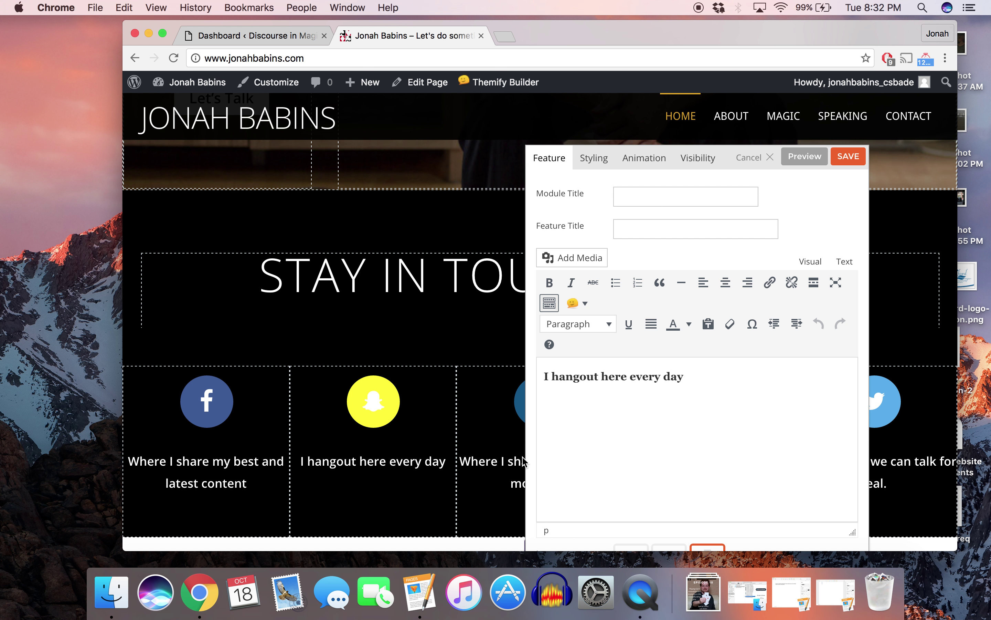
{"action": "scroll", "coordinate": [679, 442], "scroll_direction": "down", "scroll_amount": 4}
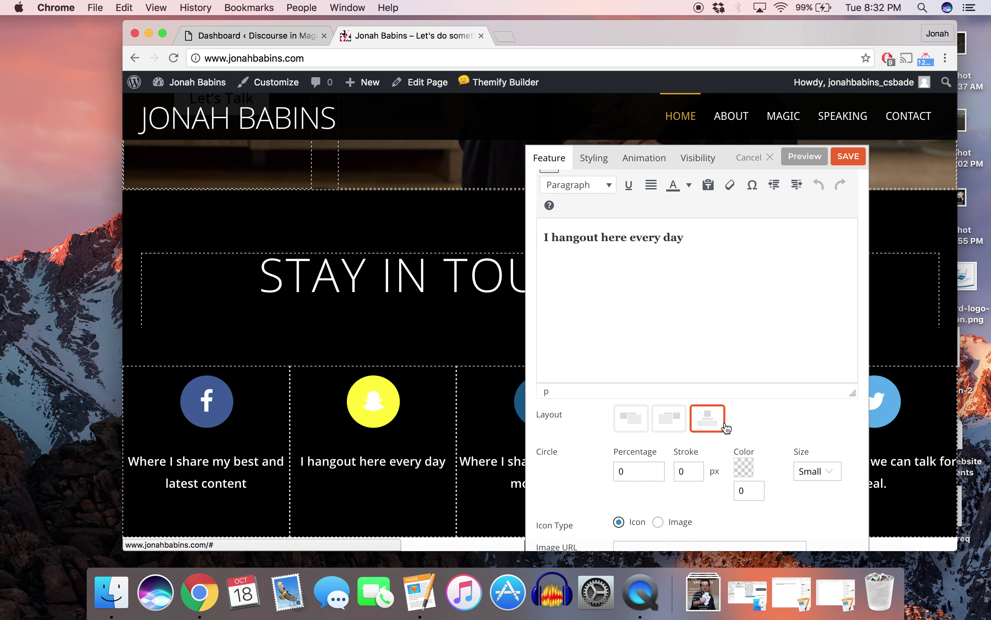
{"action": "scroll", "coordinate": [726, 428], "scroll_direction": "down", "scroll_amount": 5}
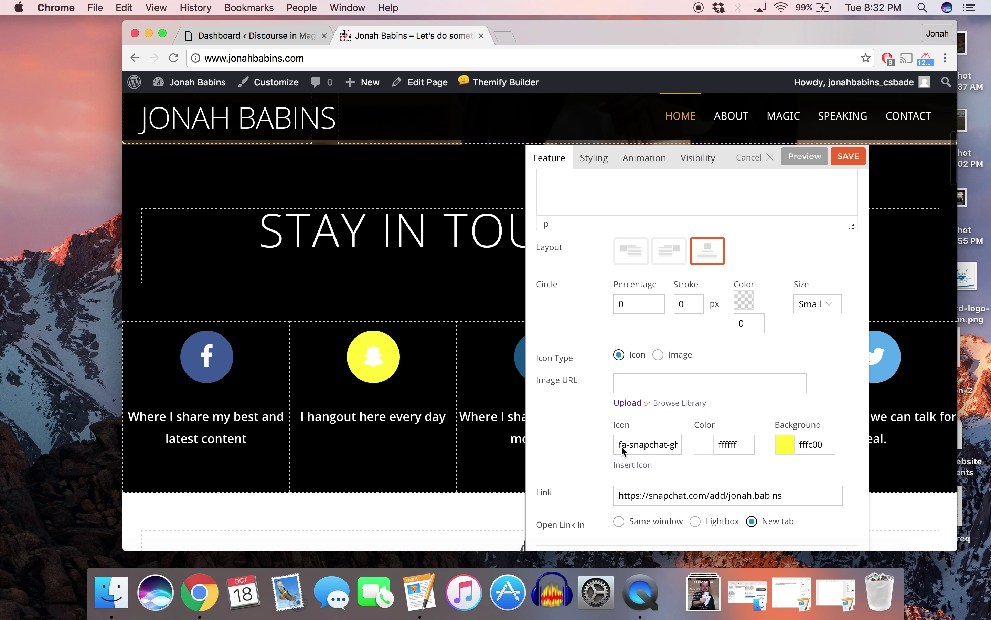
{"action": "left_click", "coordinate": [631, 470]}
{"action": "scroll", "coordinate": [575, 444], "scroll_direction": "down", "scroll_amount": 5}
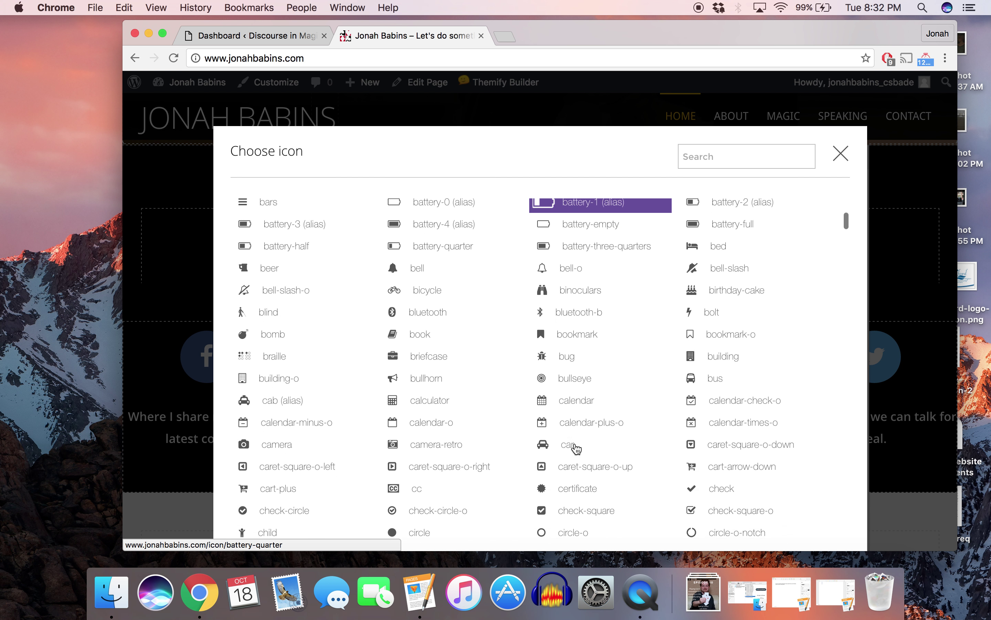
{"action": "scroll", "coordinate": [575, 447], "scroll_direction": "down", "scroll_amount": 15}
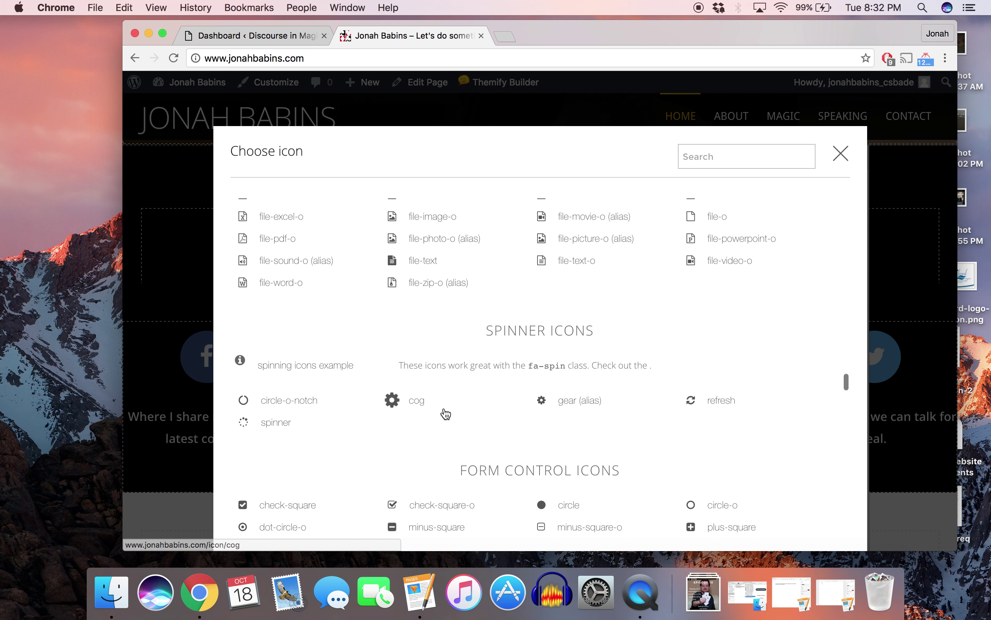
{"action": "scroll", "coordinate": [446, 413], "scroll_direction": "down", "scroll_amount": 12}
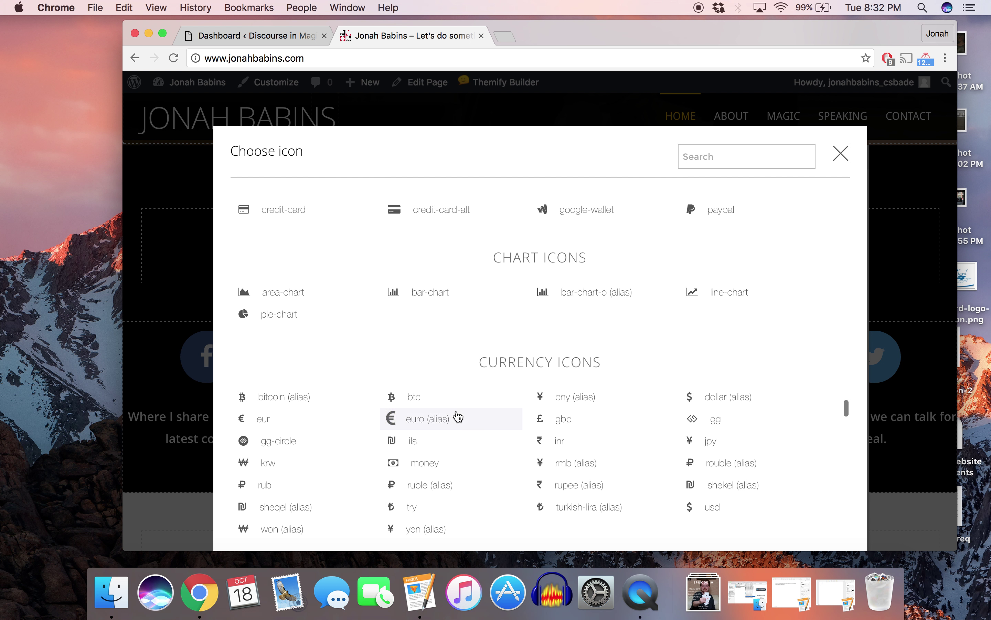
{"action": "scroll", "coordinate": [458, 416], "scroll_direction": "down", "scroll_amount": 15}
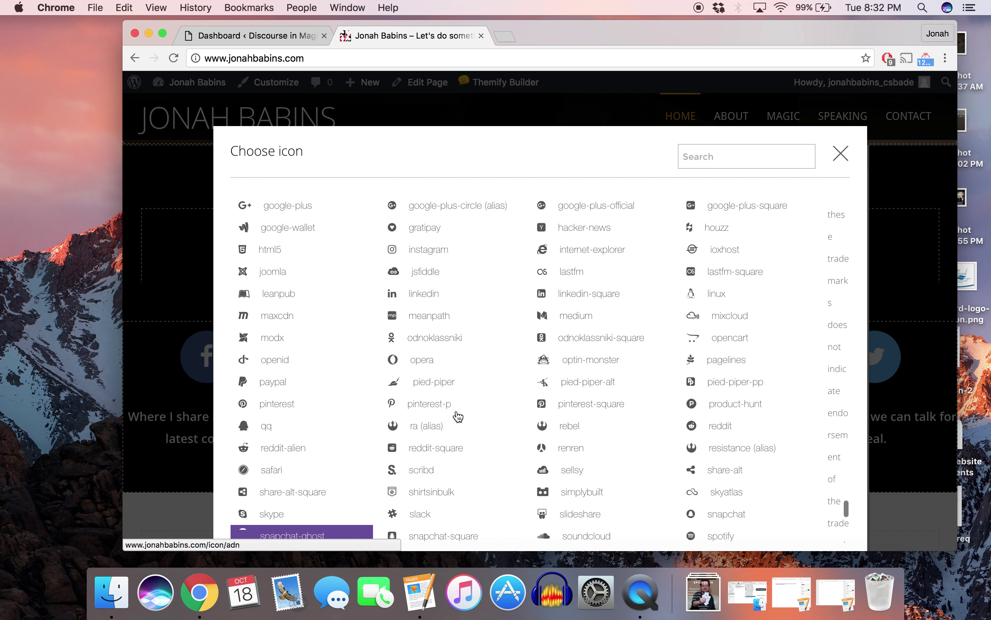
{"action": "scroll", "coordinate": [458, 416], "scroll_direction": "down", "scroll_amount": 1}
{"action": "scroll", "coordinate": [458, 416], "scroll_direction": "up", "scroll_amount": 5}
{"action": "scroll", "coordinate": [458, 416], "scroll_direction": "down", "scroll_amount": 6}
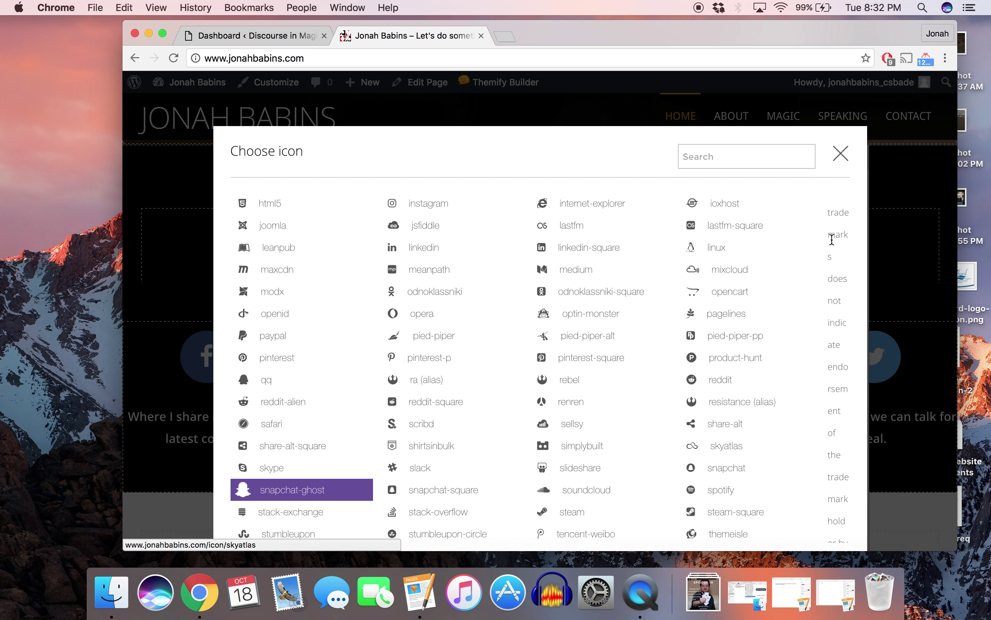
Close the icon chooser and cancel the Snapchat feature panel, leaving the icon unchanged.
{"action": "left_click", "coordinate": [841, 154]}
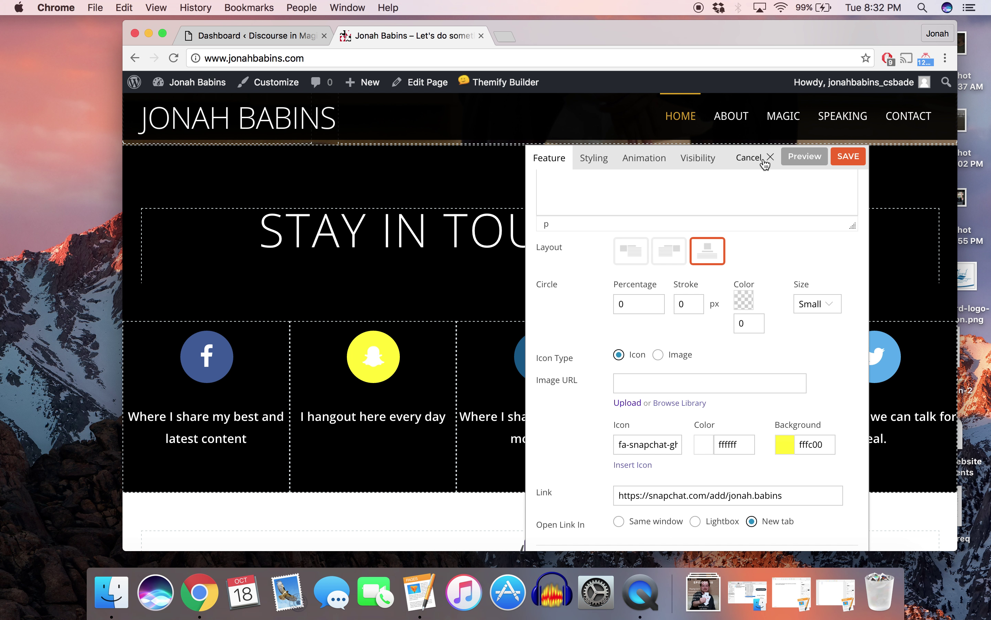
{"action": "key", "text": "Escape"}
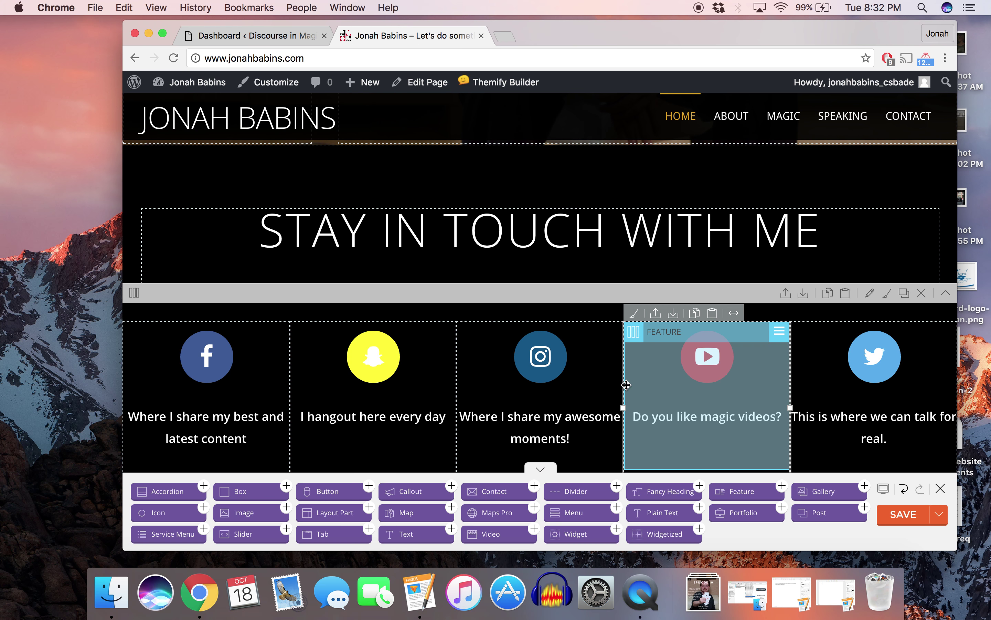
{"action": "scroll", "coordinate": [627, 385], "scroll_direction": "down", "scroll_amount": 2}
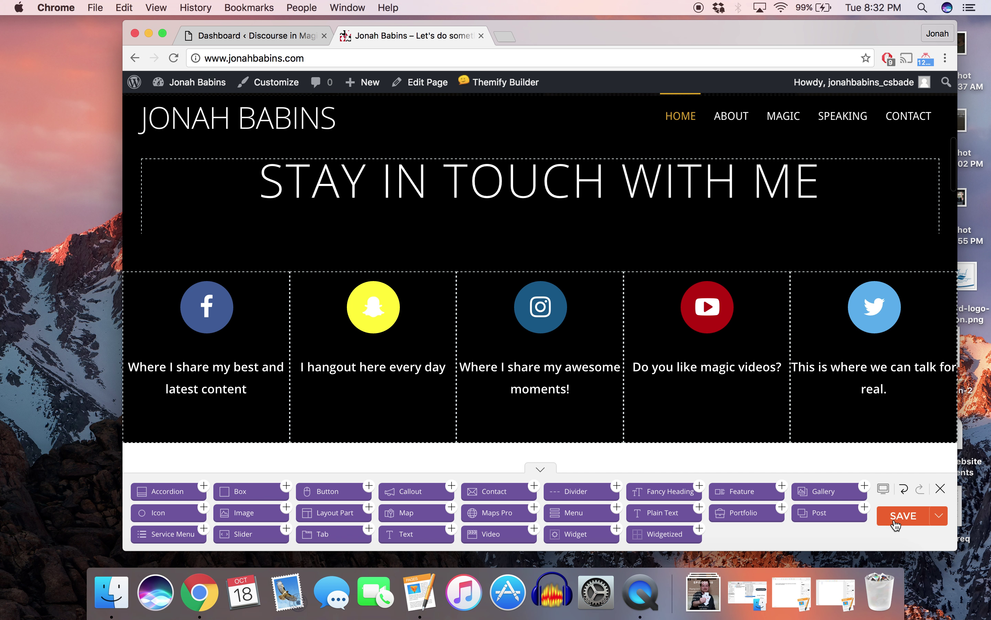
In the Magic button's Styling, switch Text Align to Left, then back to Center.
{"action": "scroll", "coordinate": [536, 205], "scroll_direction": "down", "scroll_amount": 10}
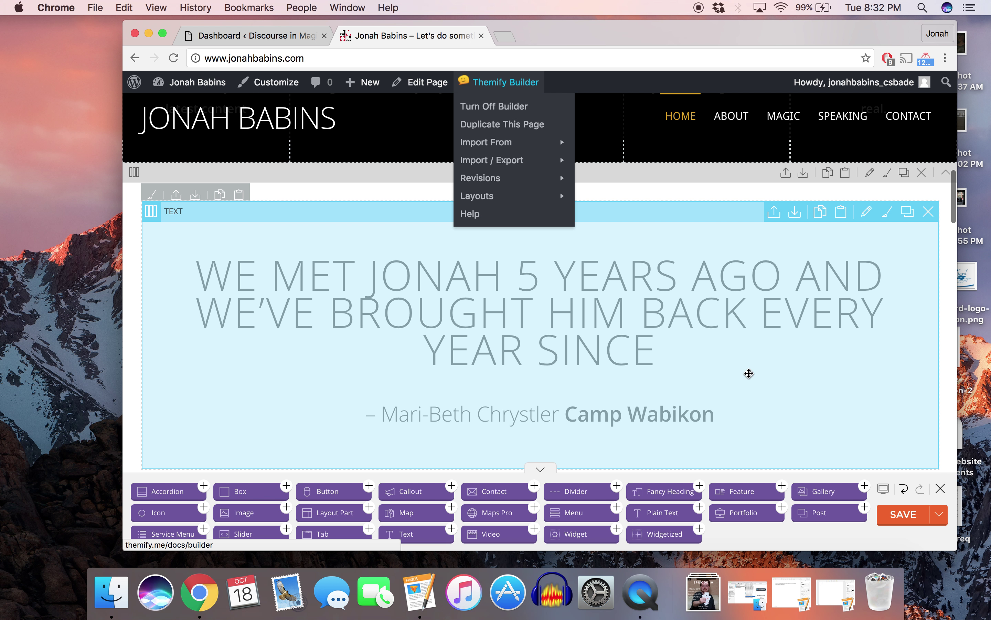
{"action": "scroll", "coordinate": [691, 357], "scroll_direction": "down", "scroll_amount": 5}
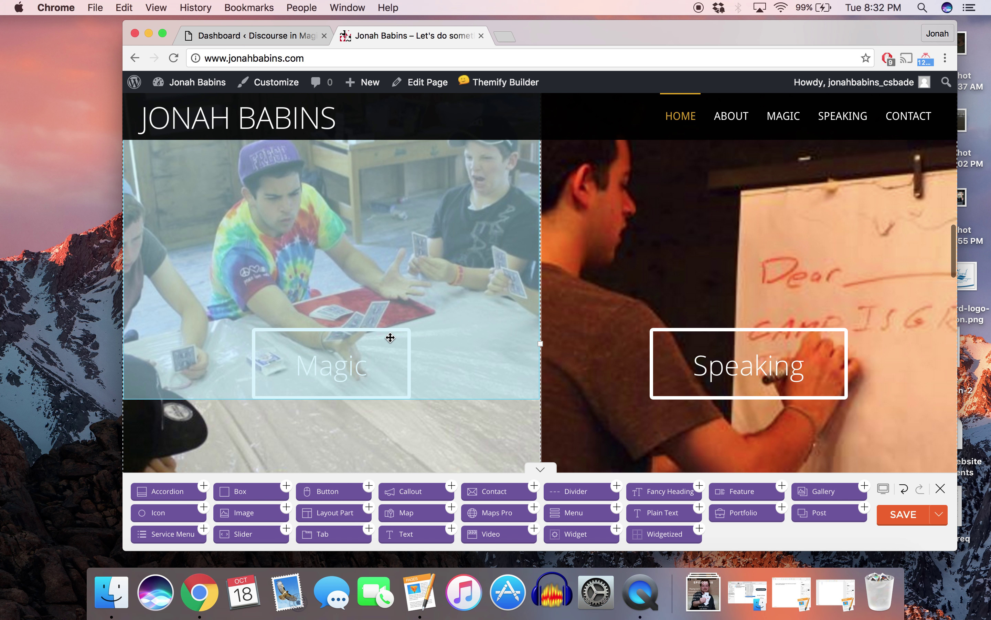
{"action": "double_click", "coordinate": [389, 337]}
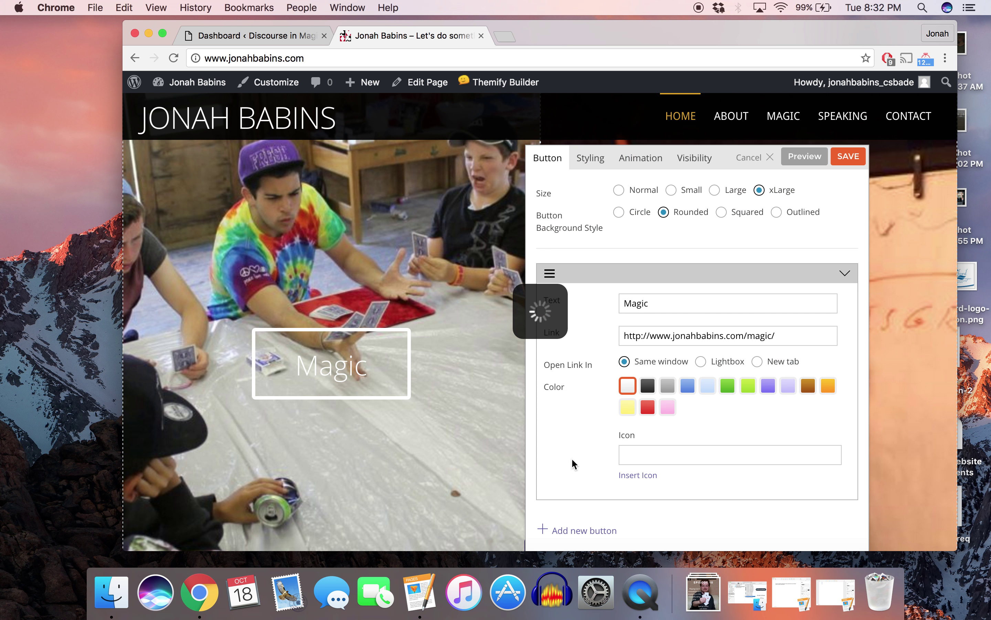
{"action": "scroll", "coordinate": [567, 446], "scroll_direction": "up", "scroll_amount": 1}
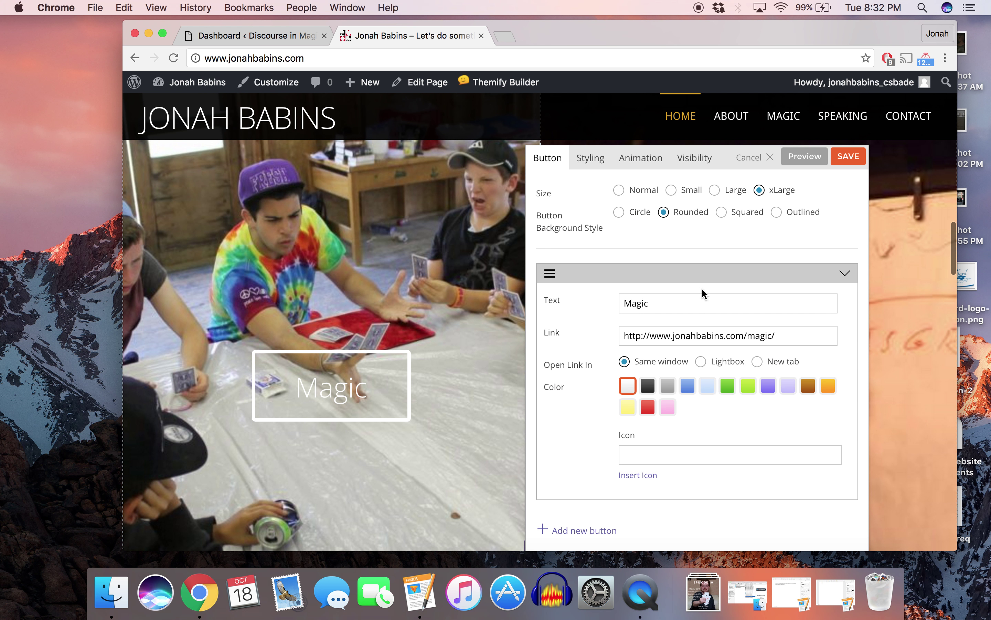
{"action": "scroll", "coordinate": [779, 269], "scroll_direction": "down", "scroll_amount": 3}
{"action": "scroll", "coordinate": [778, 269], "scroll_direction": "up", "scroll_amount": 3}
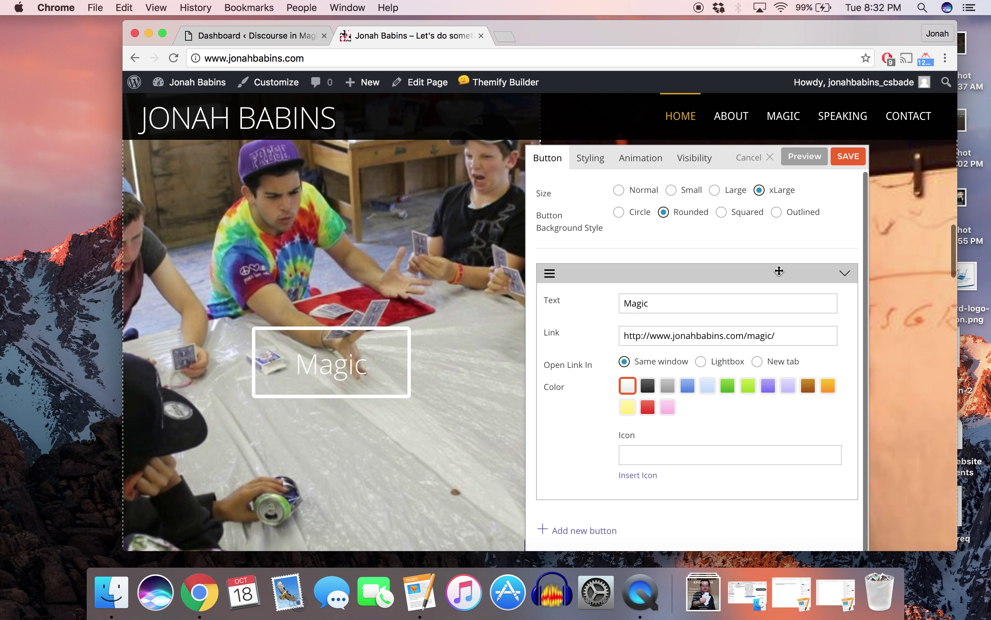
{"action": "left_click", "coordinate": [602, 160]}
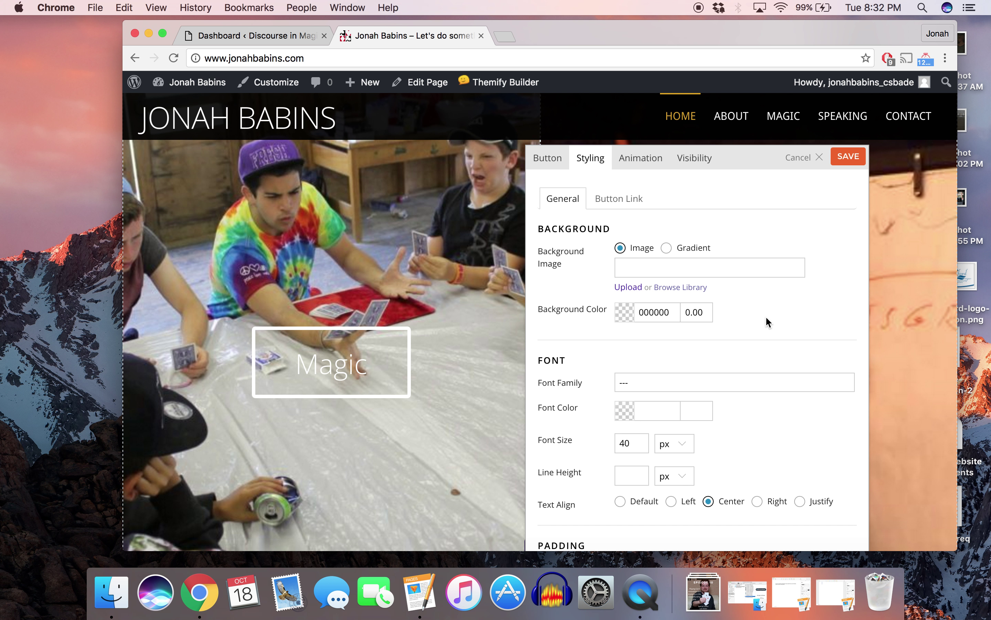
{"action": "scroll", "coordinate": [765, 316], "scroll_direction": "down", "scroll_amount": 3}
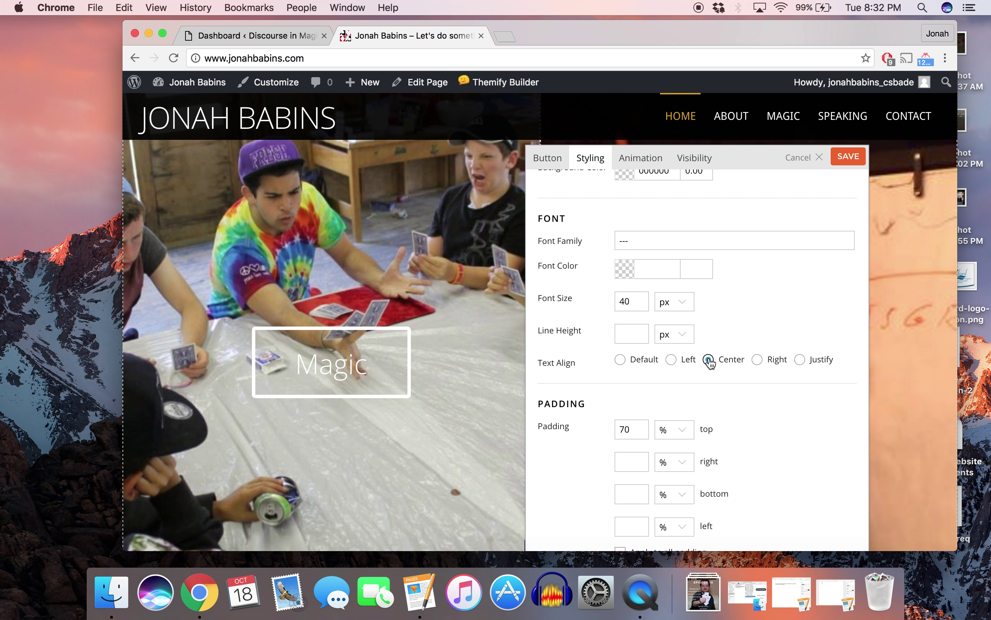
{"action": "left_click", "coordinate": [671, 359]}
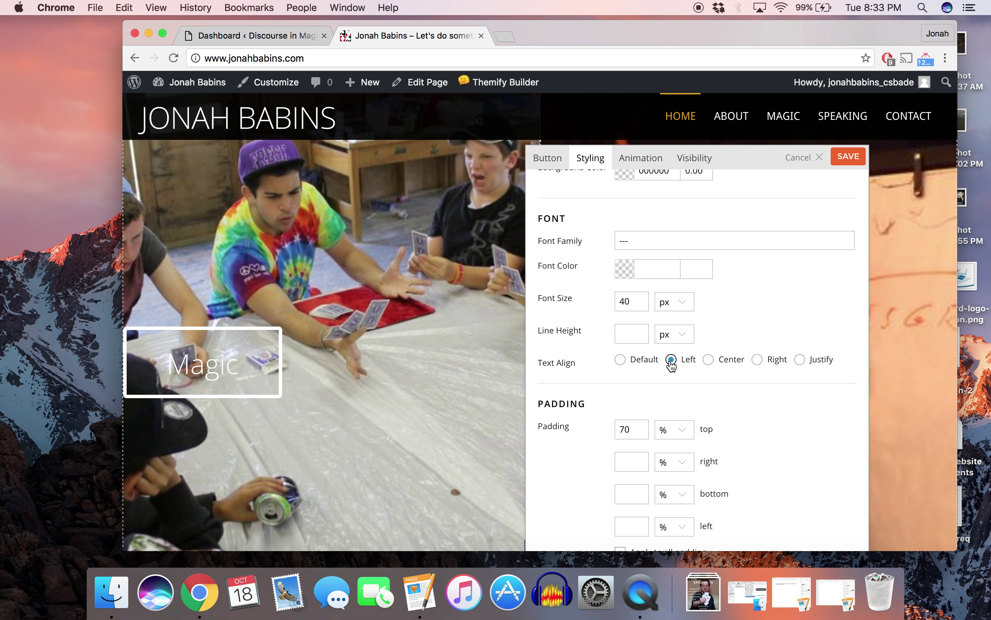
{"action": "left_click", "coordinate": [709, 360]}
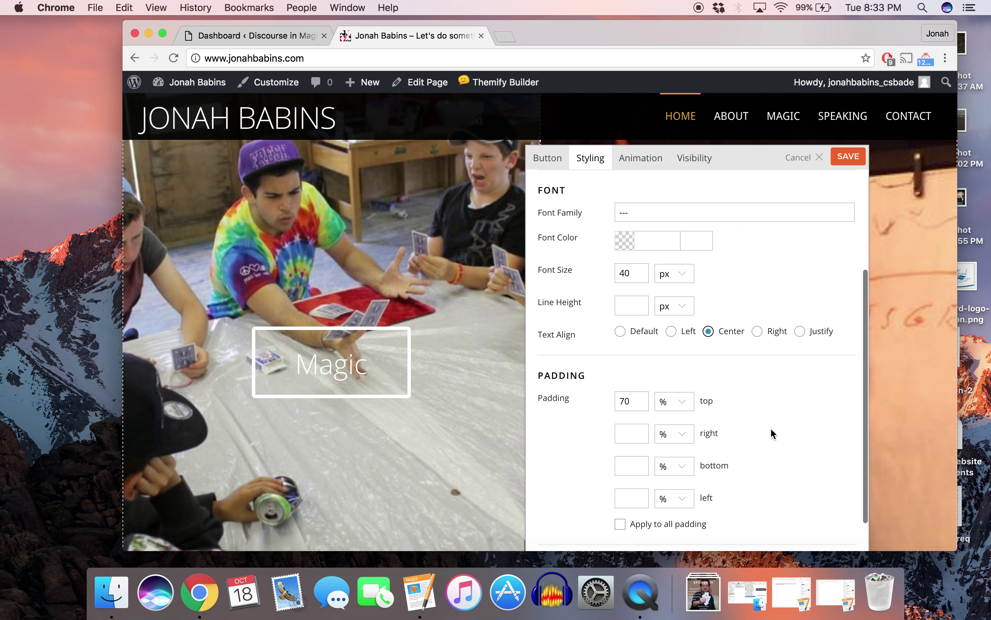
Review the Button Link colours, including the 3F88C5 hover background, and close the button panel.
{"action": "scroll", "coordinate": [770, 428], "scroll_direction": "down", "scroll_amount": 2}
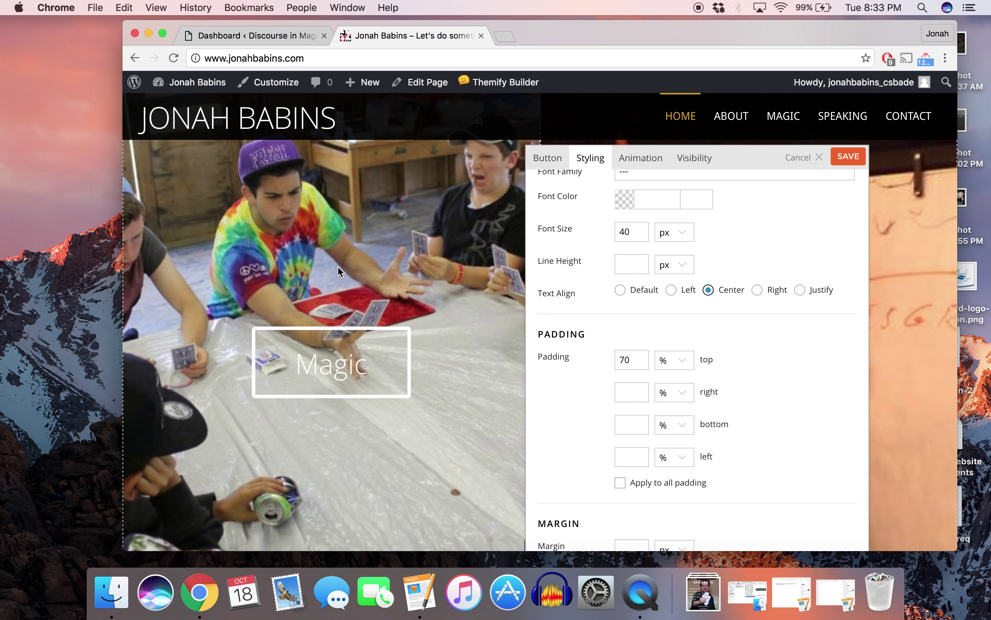
{"action": "scroll", "coordinate": [338, 270], "scroll_direction": "up", "scroll_amount": 4}
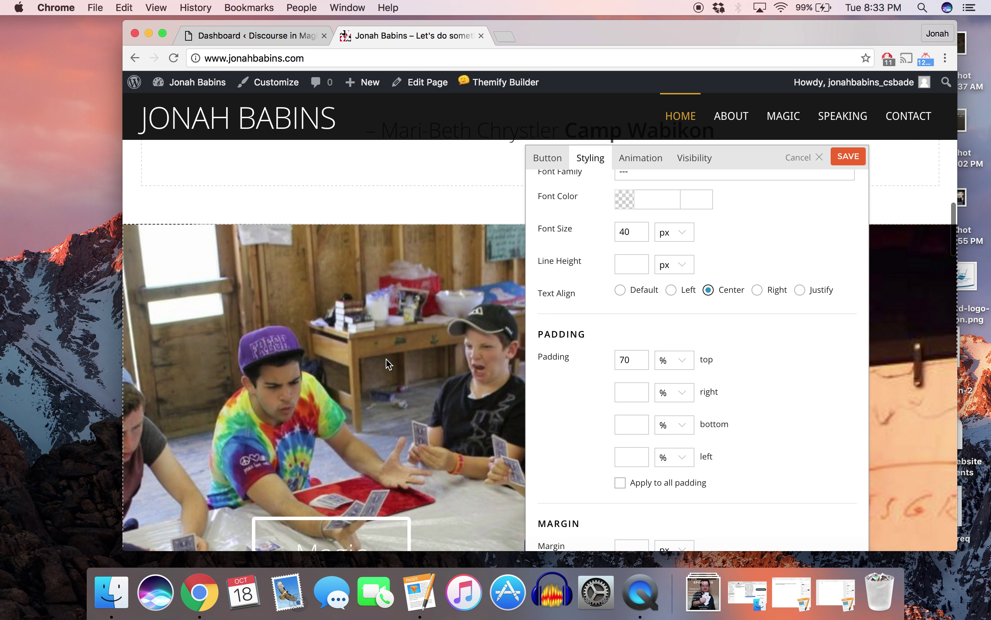
{"action": "scroll", "coordinate": [585, 347], "scroll_direction": "down", "scroll_amount": 6}
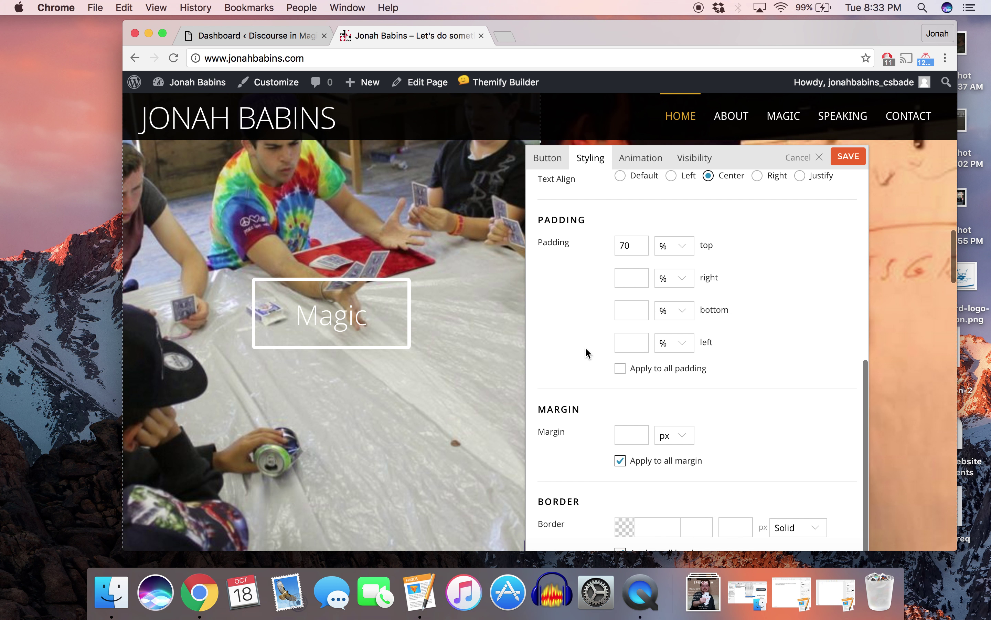
{"action": "scroll", "coordinate": [585, 347], "scroll_direction": "up", "scroll_amount": 7}
{"action": "scroll", "coordinate": [585, 347], "scroll_direction": "up", "scroll_amount": 4}
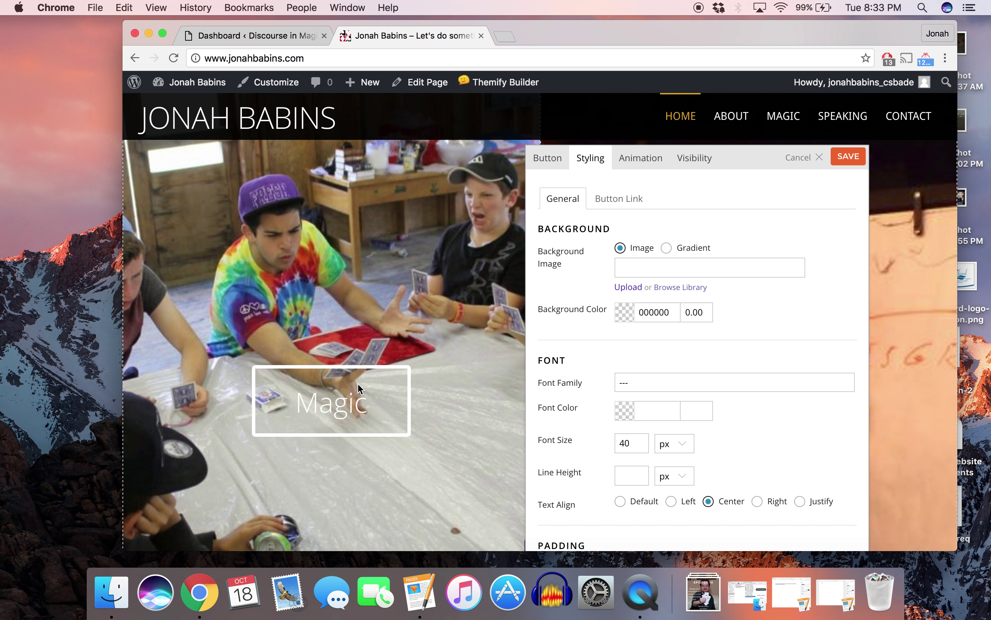
{"action": "left_click", "coordinate": [619, 199]}
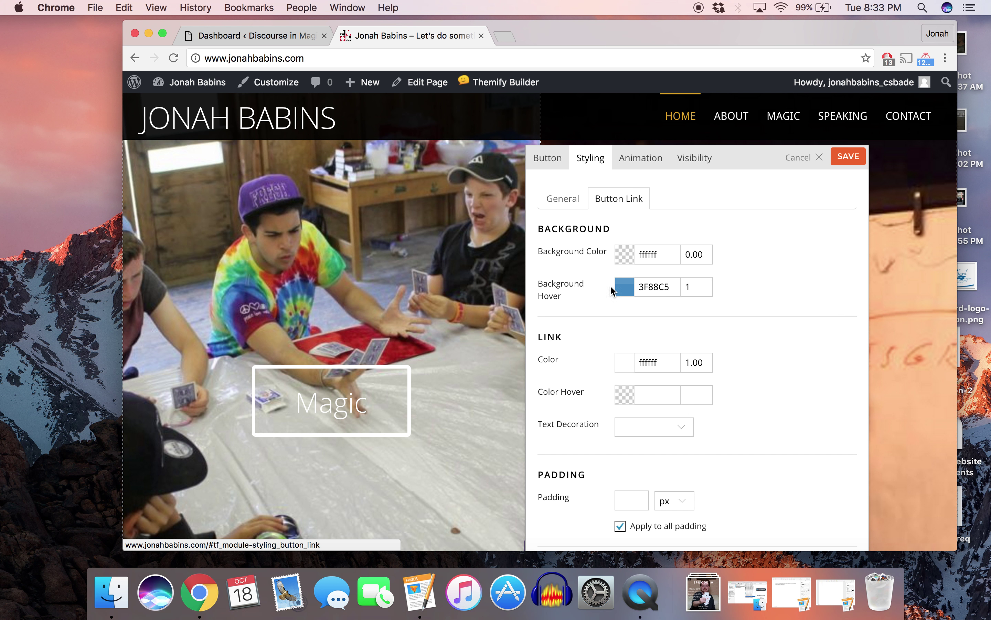
{"action": "scroll", "coordinate": [743, 321], "scroll_direction": "down", "scroll_amount": 5}
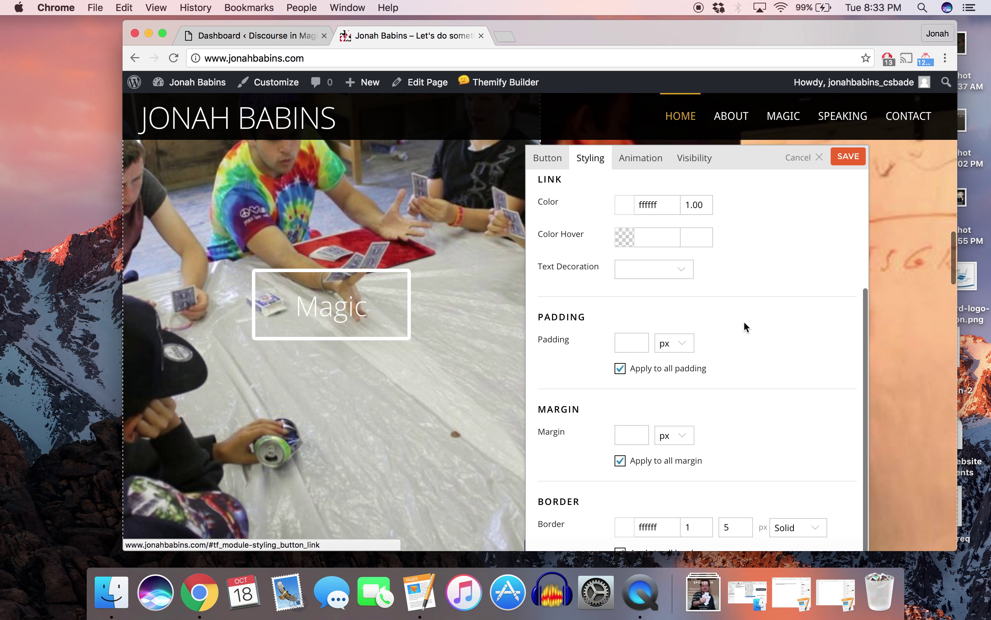
{"action": "scroll", "coordinate": [743, 320], "scroll_direction": "up", "scroll_amount": 3}
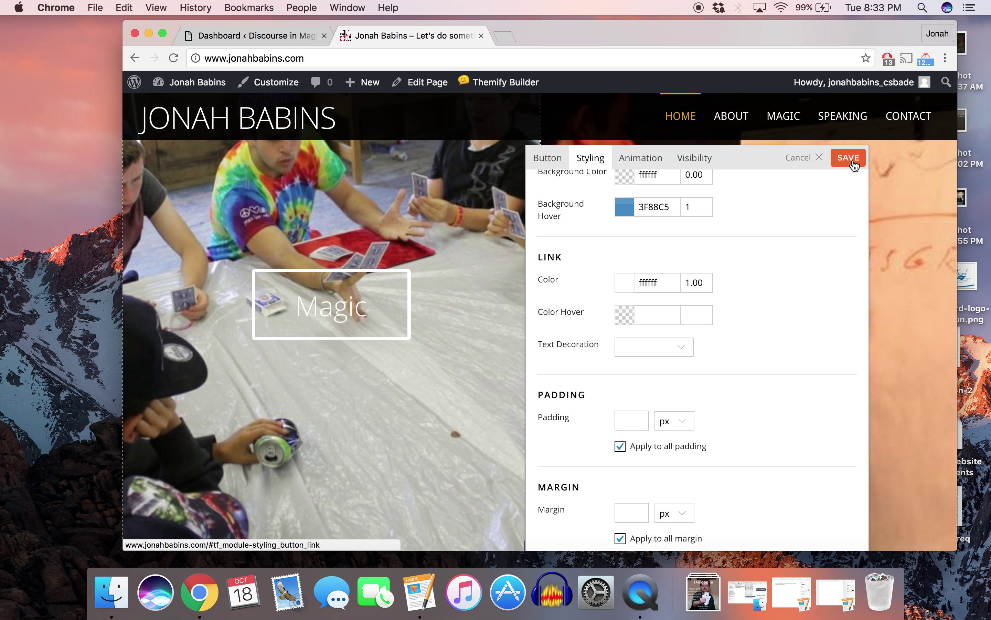
{"action": "left_click", "coordinate": [809, 166]}
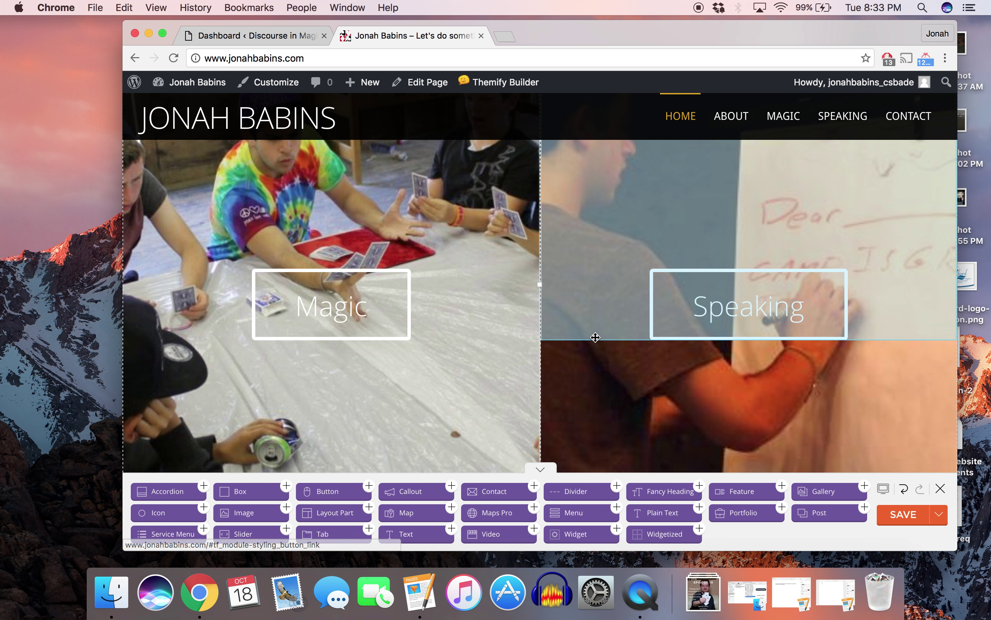
{"action": "scroll", "coordinate": [595, 337], "scroll_direction": "down", "scroll_amount": 10}
{"action": "scroll", "coordinate": [595, 337], "scroll_direction": "up", "scroll_amount": 2}
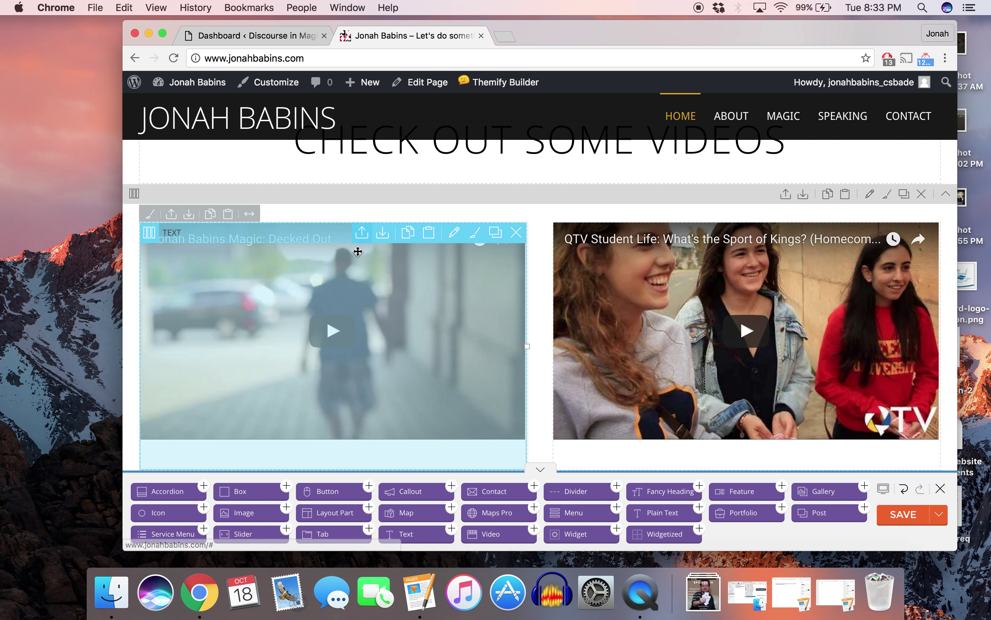
{"action": "double_click", "coordinate": [417, 280]}
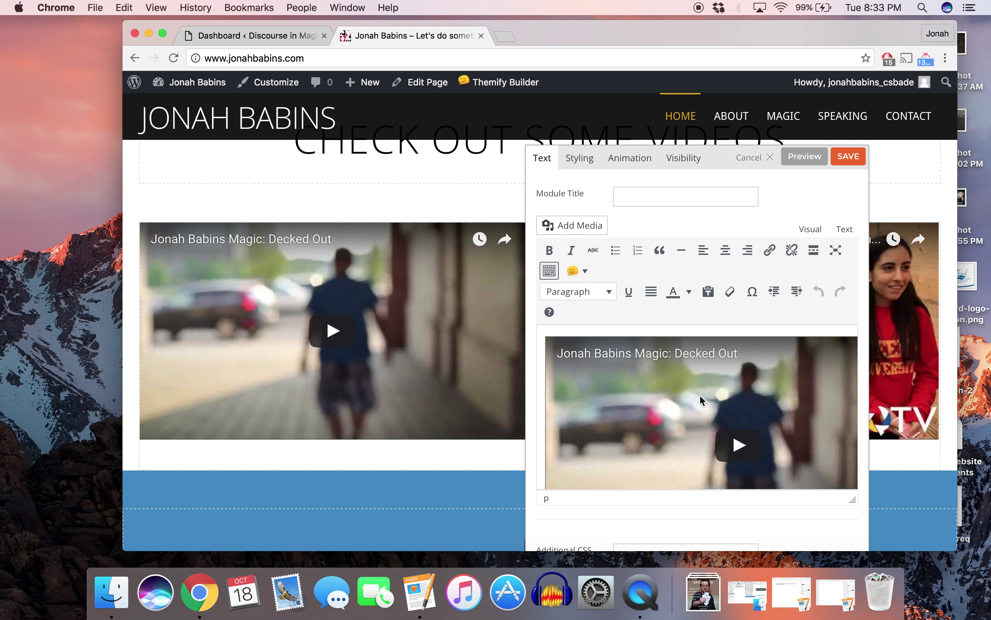
{"action": "scroll", "coordinate": [699, 394], "scroll_direction": "down", "scroll_amount": 1}
{"action": "left_click", "coordinate": [845, 230]}
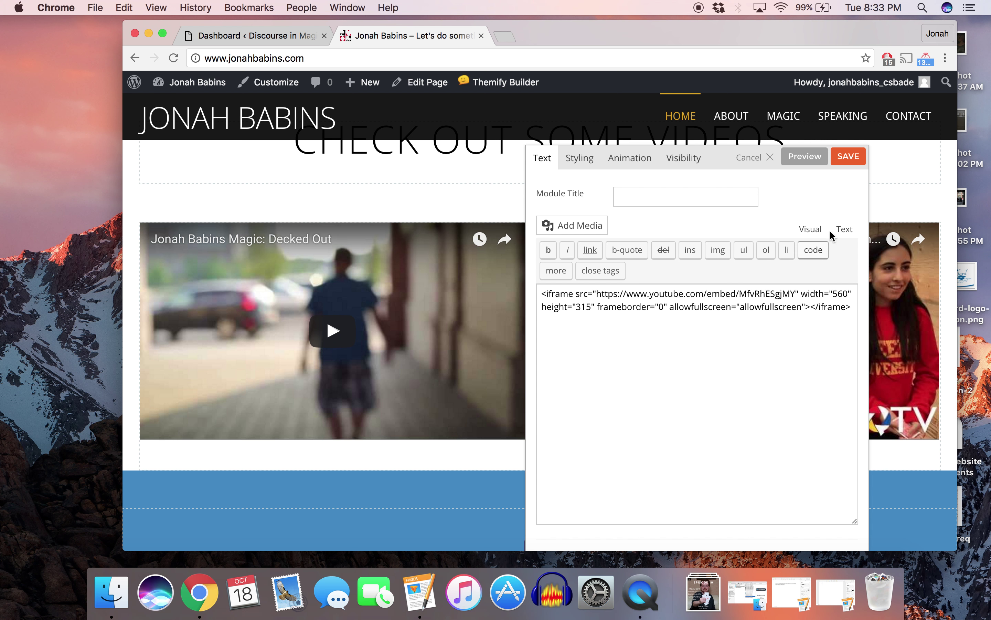
{"action": "left_click", "coordinate": [810, 230]}
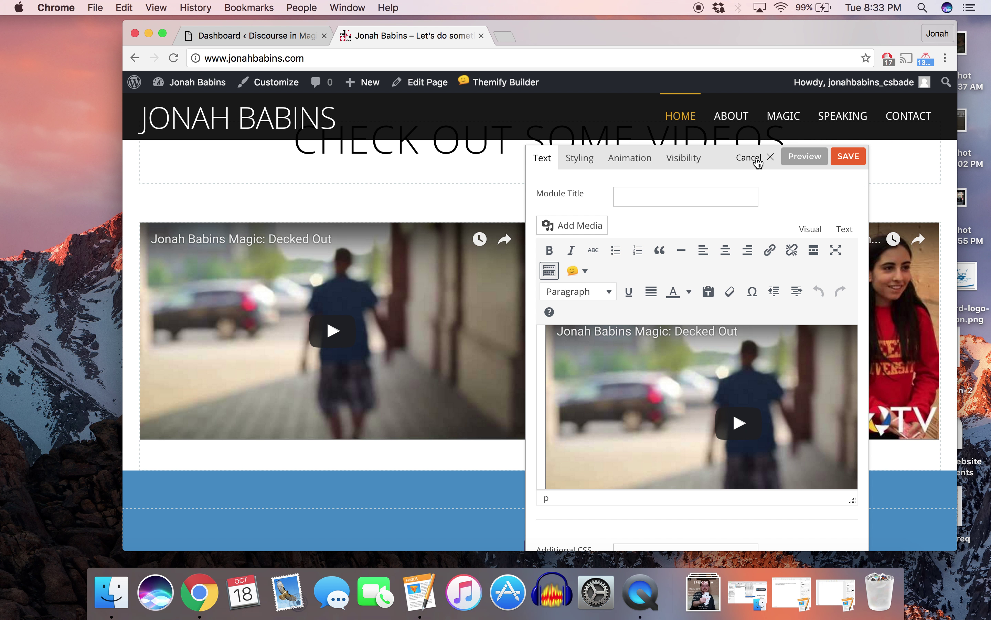
{"action": "left_click", "coordinate": [756, 161]}
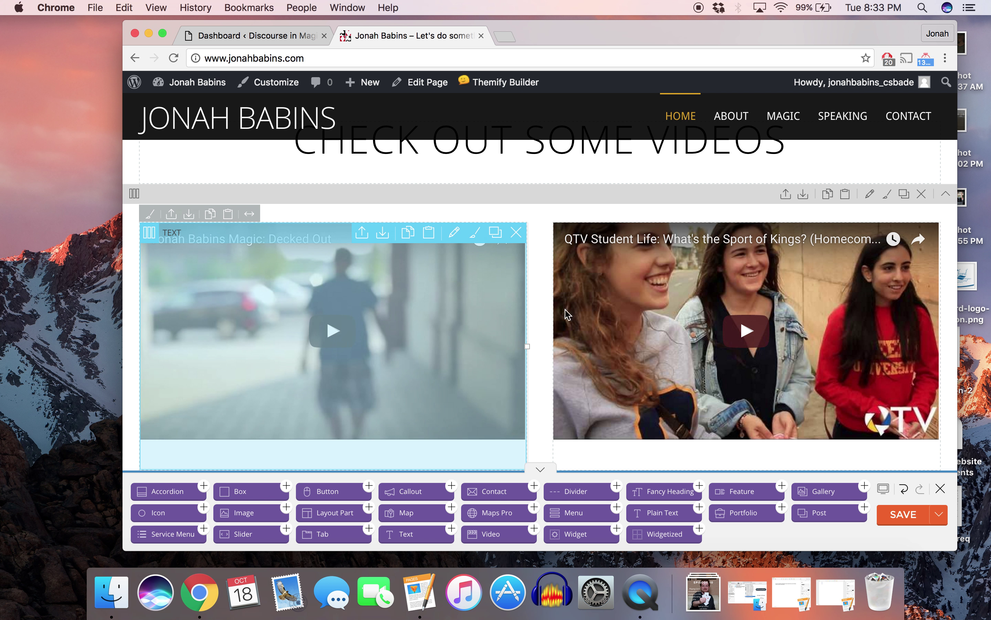
{"action": "scroll", "coordinate": [425, 369], "scroll_direction": "down", "scroll_amount": 10}
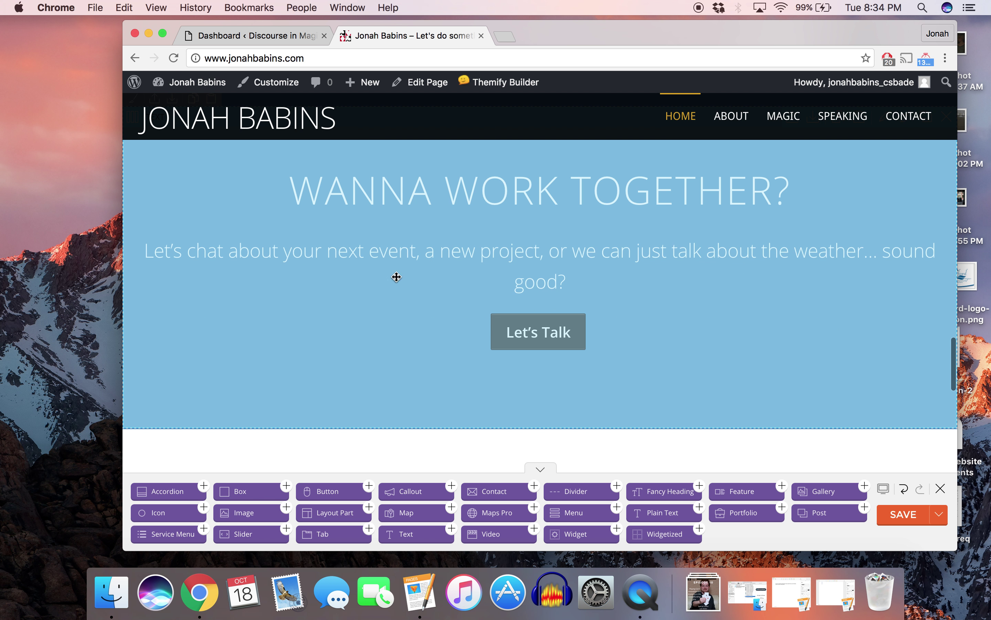
{"action": "scroll", "coordinate": [531, 337], "scroll_direction": "up", "scroll_amount": 2}
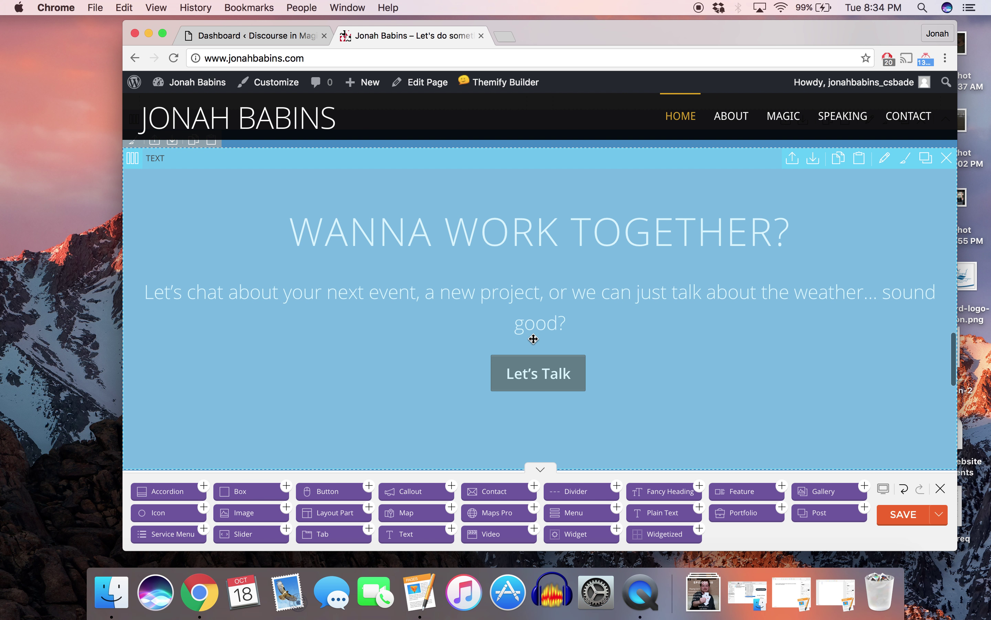
{"action": "double_click", "coordinate": [533, 338]}
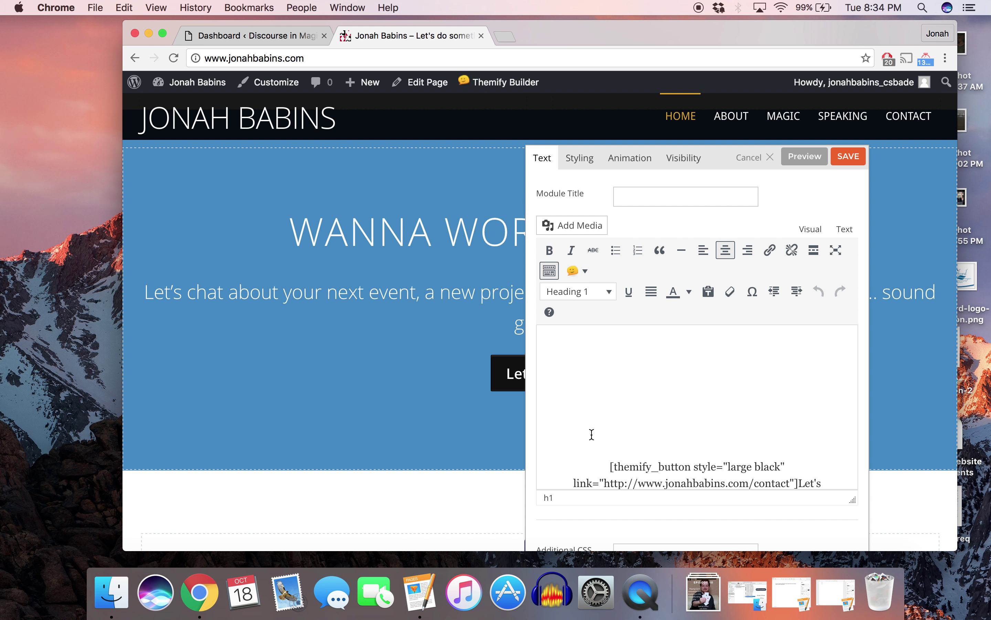
{"action": "scroll", "coordinate": [649, 410], "scroll_direction": "down", "scroll_amount": 3}
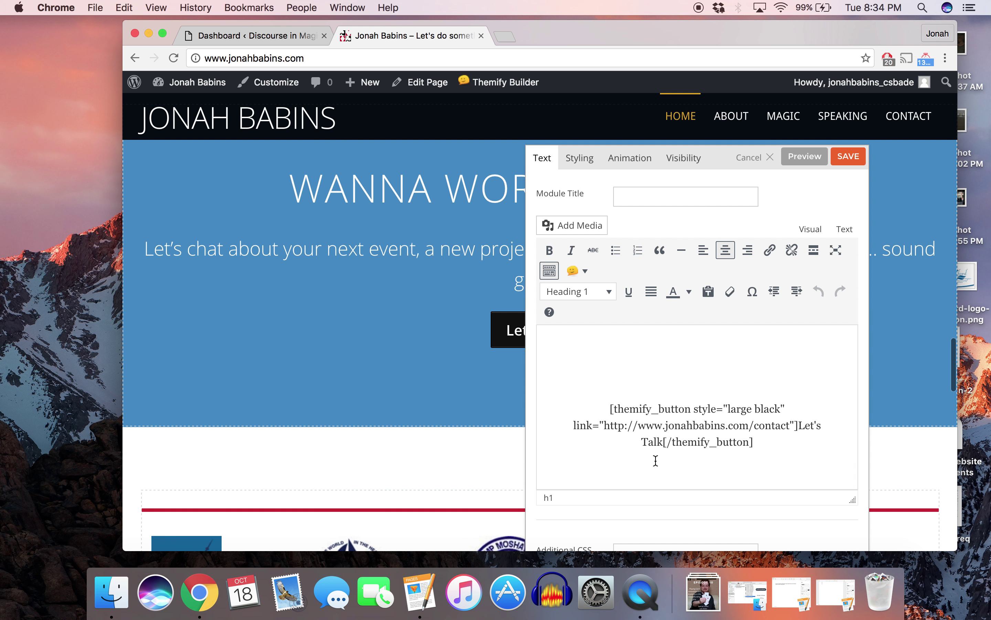
{"action": "scroll", "coordinate": [668, 381], "scroll_direction": "up", "scroll_amount": 3}
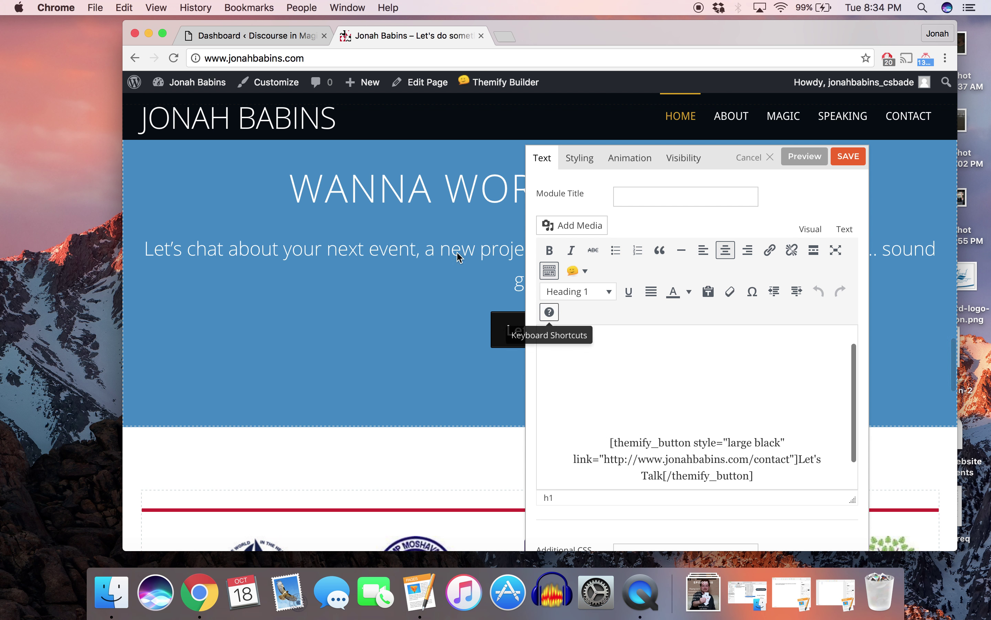
{"action": "left_click_drag", "start_coordinate": [645, 372], "coordinate": [560, 336]}
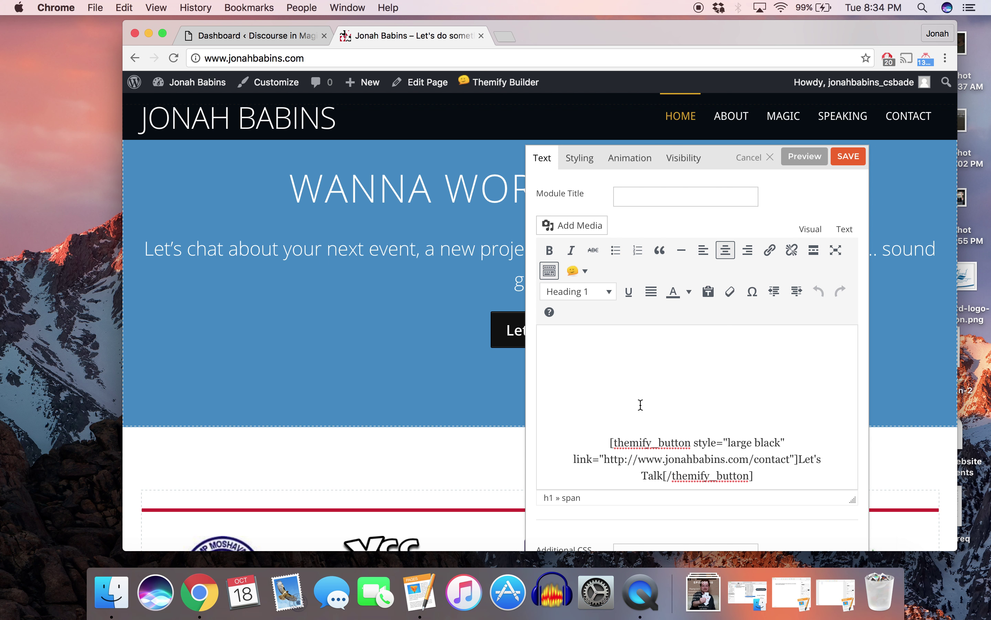
{"action": "scroll", "coordinate": [641, 404], "scroll_direction": "down", "scroll_amount": 2}
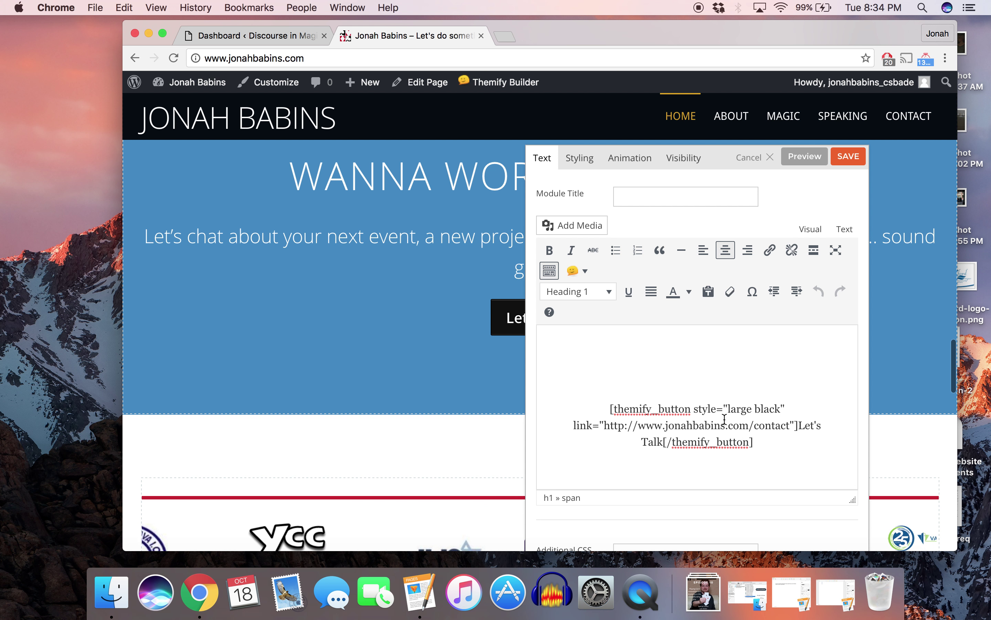
{"action": "left_click", "coordinate": [584, 270]}
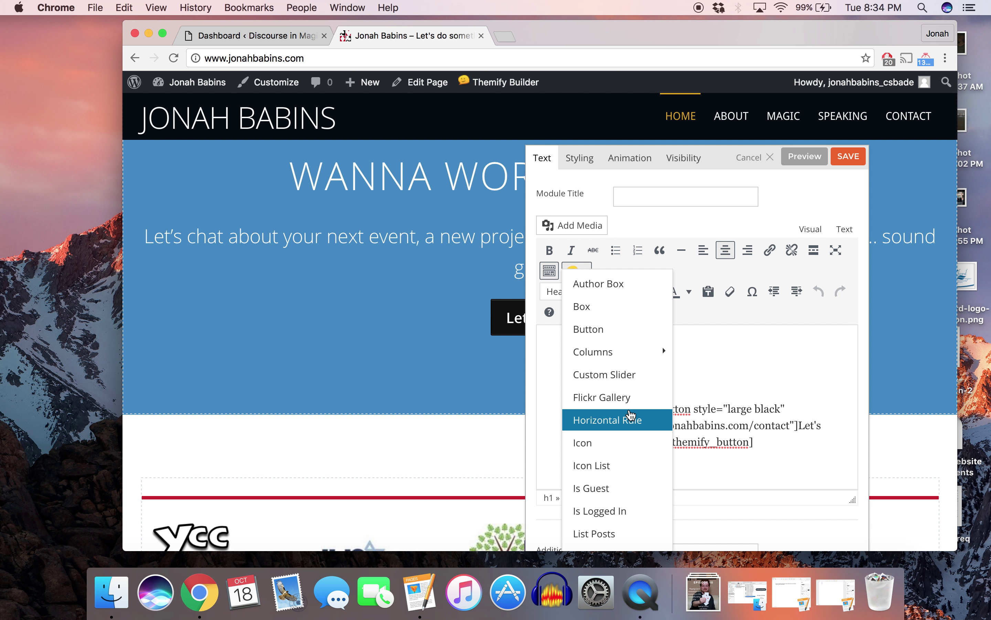
{"action": "scroll", "coordinate": [630, 415], "scroll_direction": "down", "scroll_amount": 5}
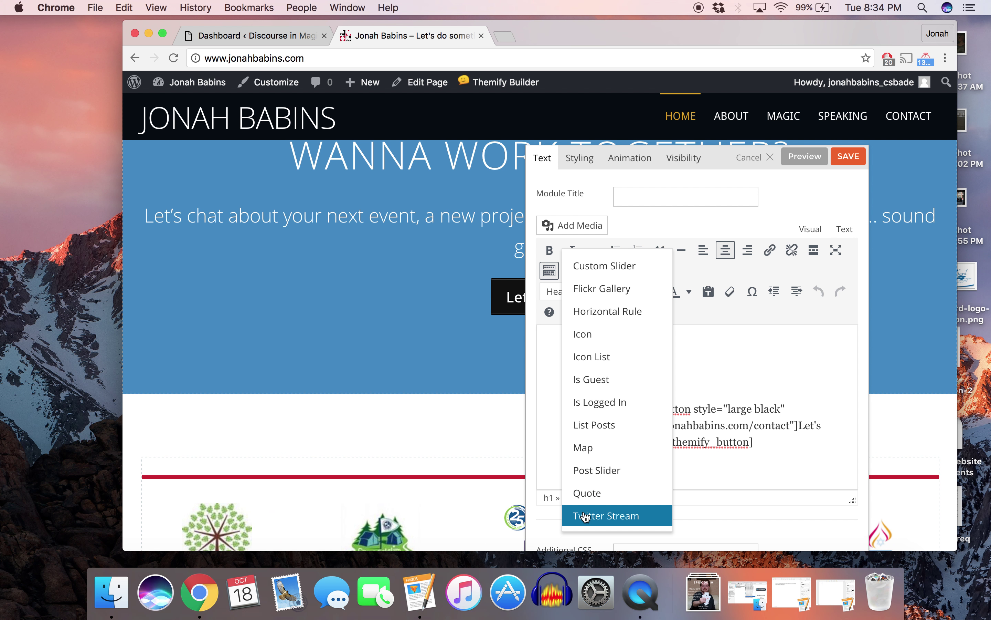
{"action": "scroll", "coordinate": [584, 516], "scroll_direction": "up", "scroll_amount": 3}
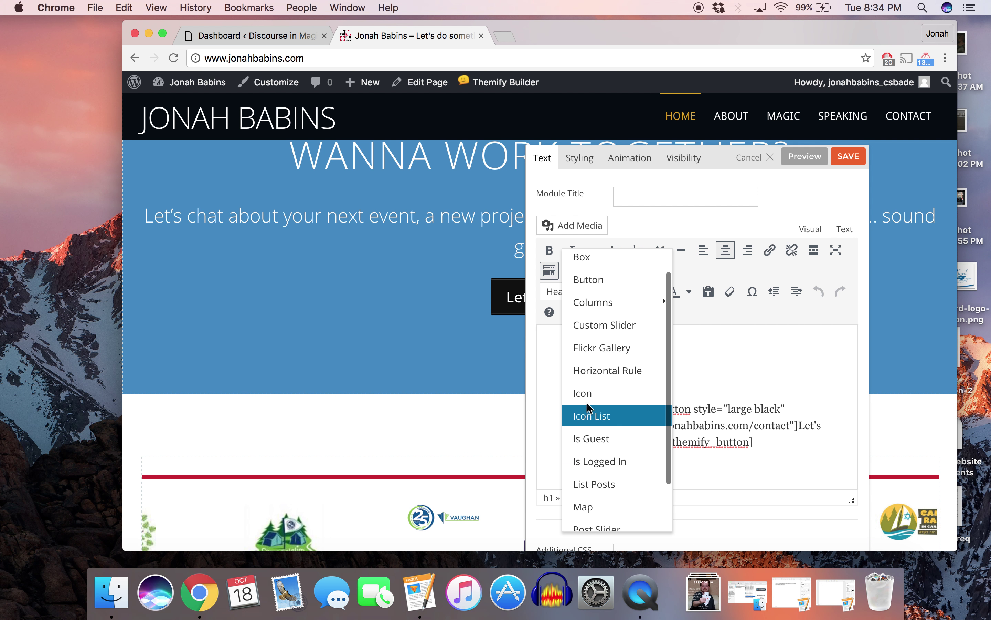
{"action": "scroll", "coordinate": [586, 400], "scroll_direction": "up", "scroll_amount": 5}
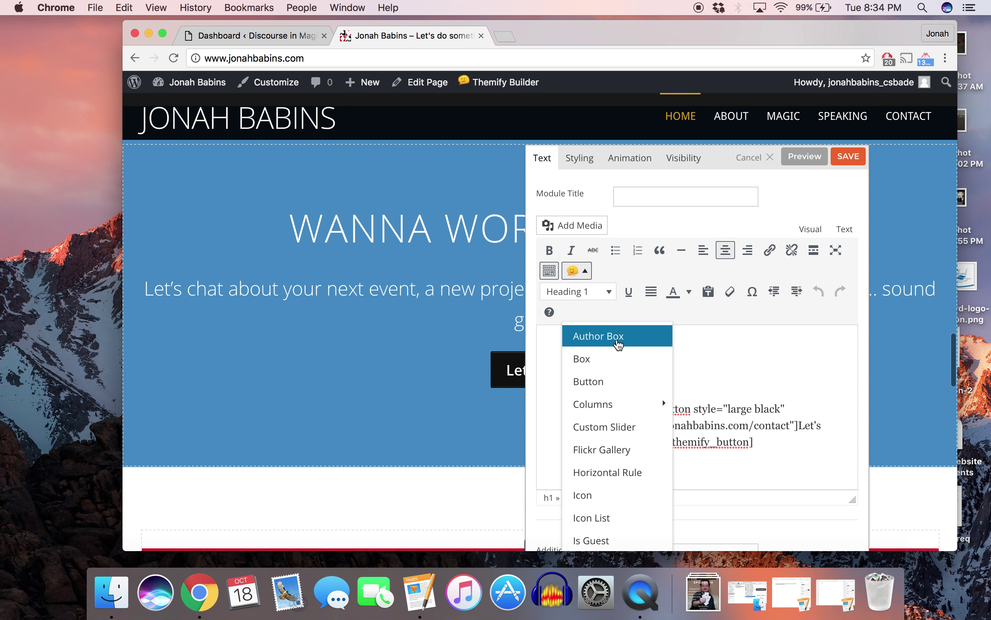
{"action": "mouse_move", "coordinate": [626, 404]}
{"action": "left_click", "coordinate": [821, 370]}
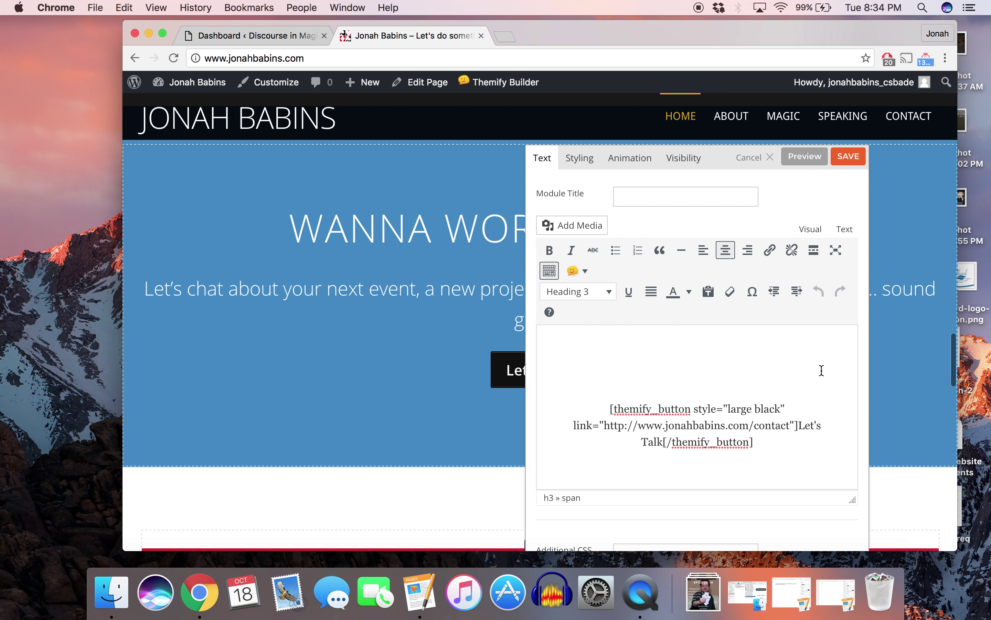
{"action": "left_click", "coordinate": [582, 271]}
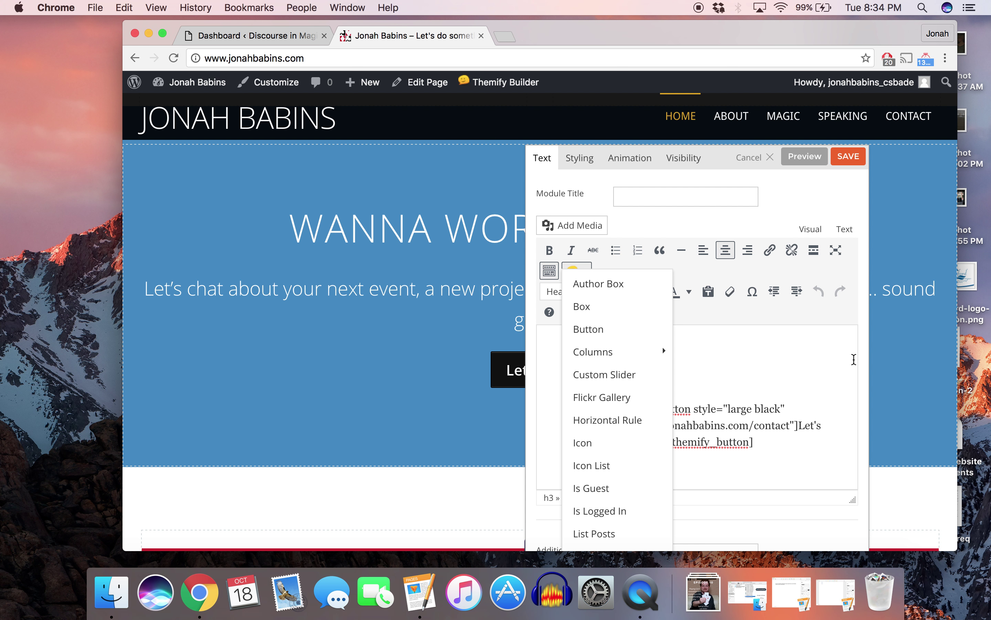
{"action": "left_click", "coordinate": [817, 367]}
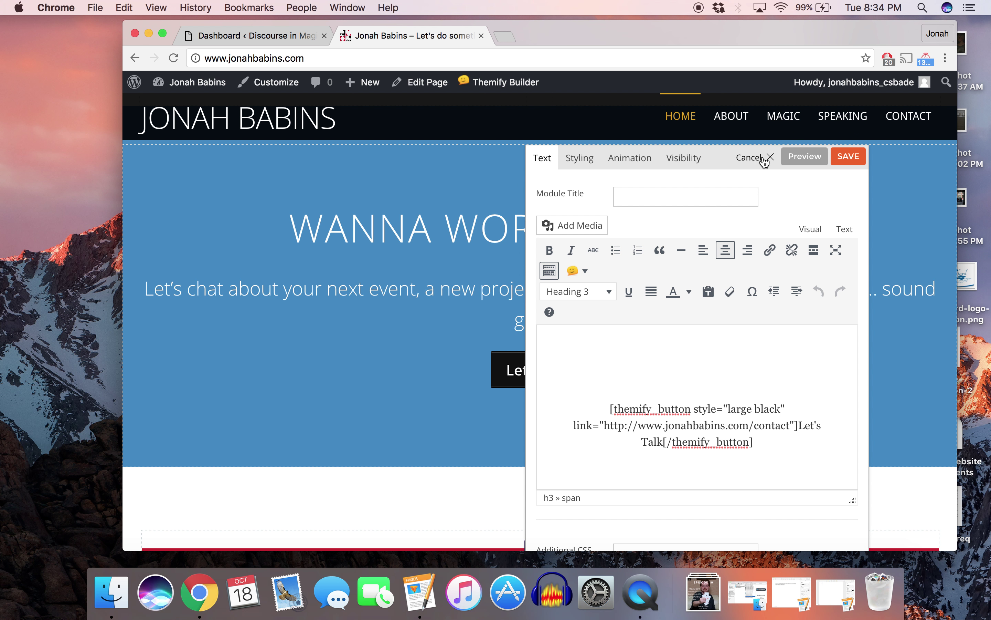
{"action": "left_click", "coordinate": [749, 158]}
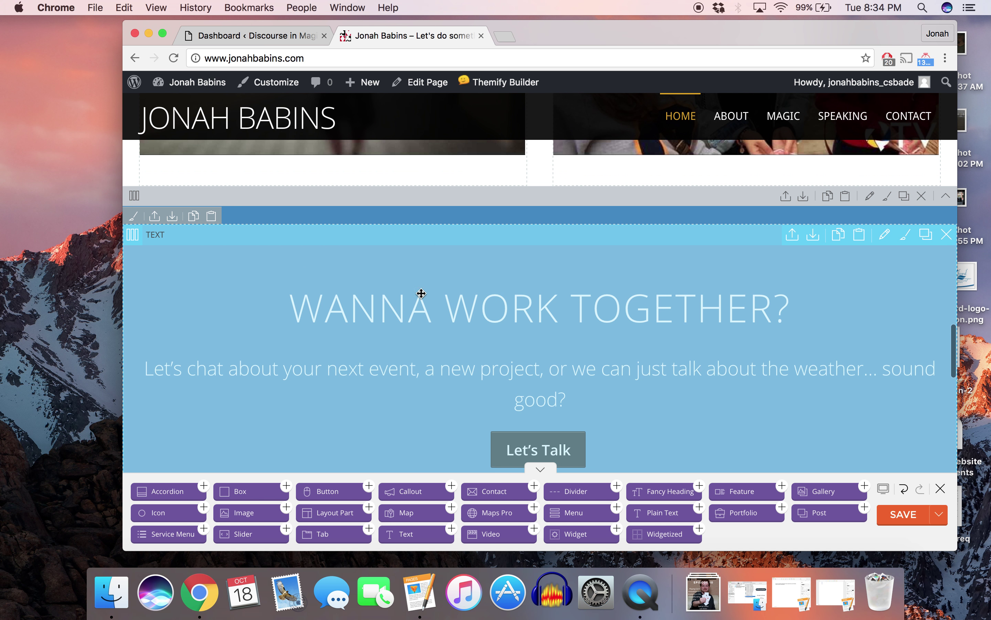
Split the Wanna Work Together row into two columns, then merge it back into one.
{"action": "mouse_move", "coordinate": [134, 242]}
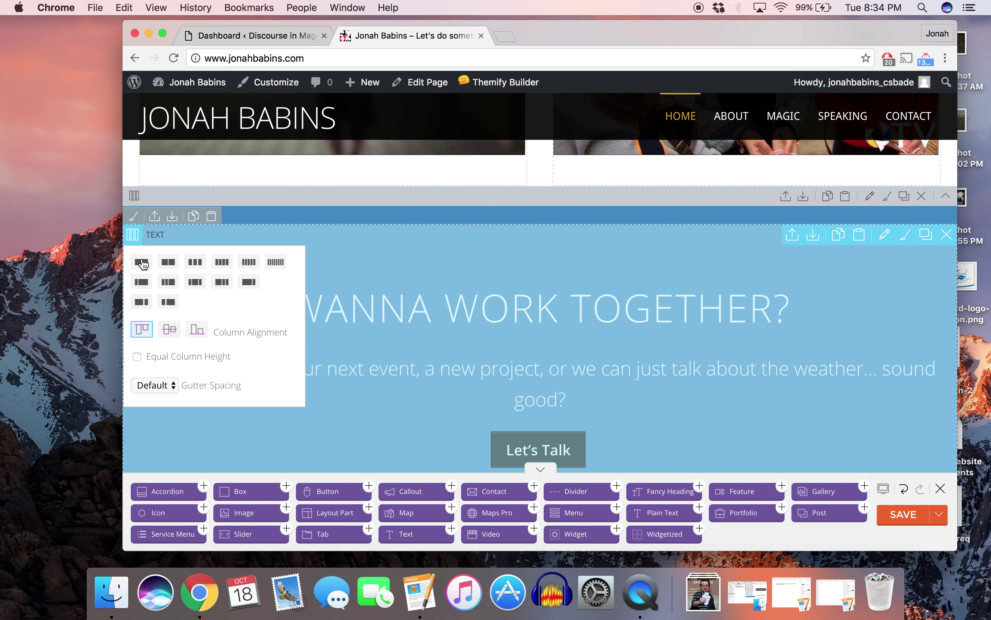
{"action": "left_click", "coordinate": [173, 262]}
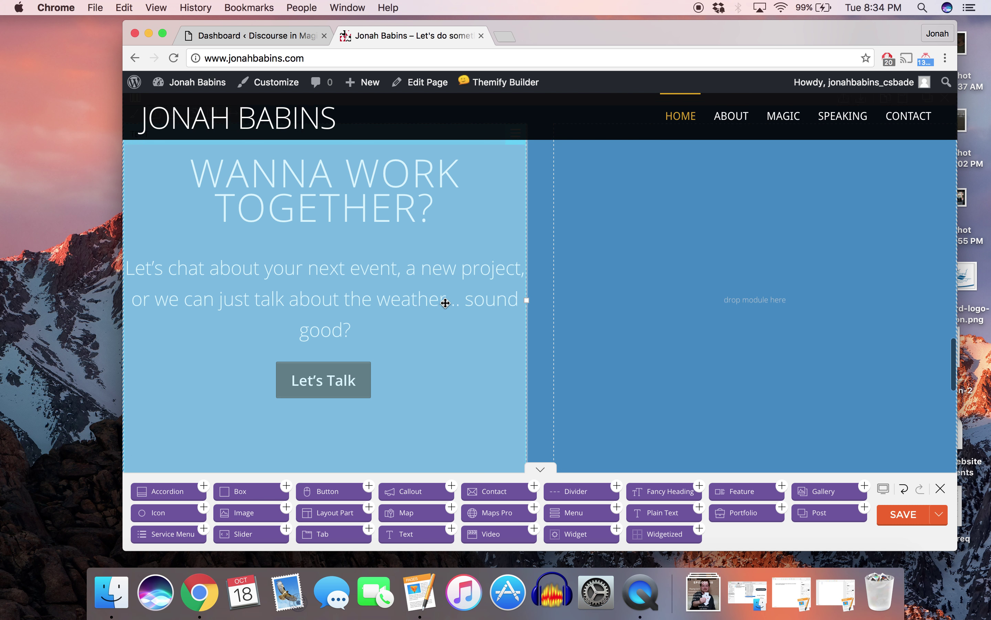
{"action": "scroll", "coordinate": [442, 302], "scroll_direction": "up", "scroll_amount": 3}
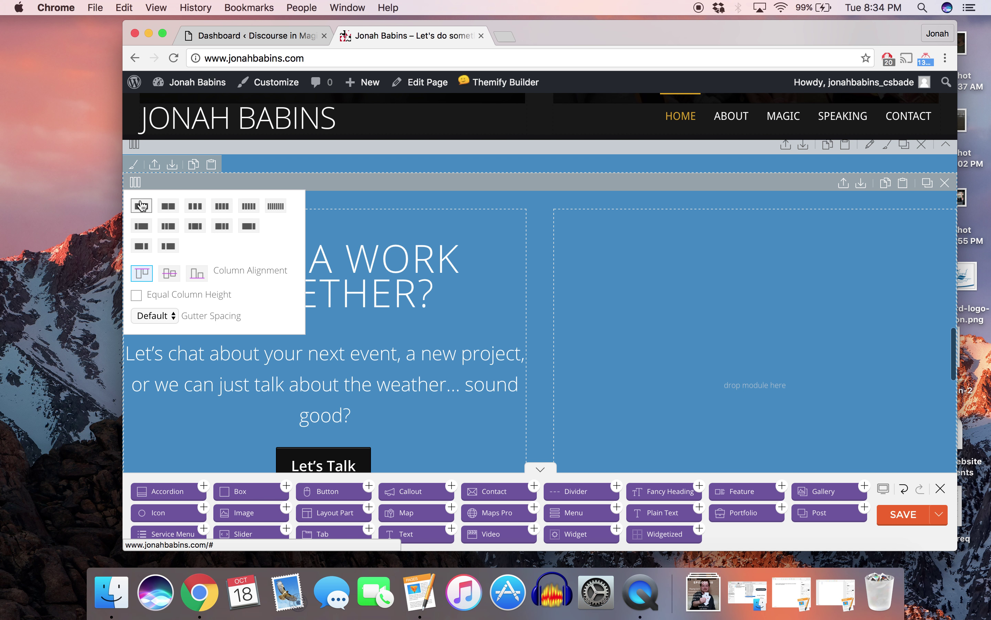
{"action": "left_click", "coordinate": [143, 205]}
{"action": "scroll", "coordinate": [507, 226], "scroll_direction": "down", "scroll_amount": 3}
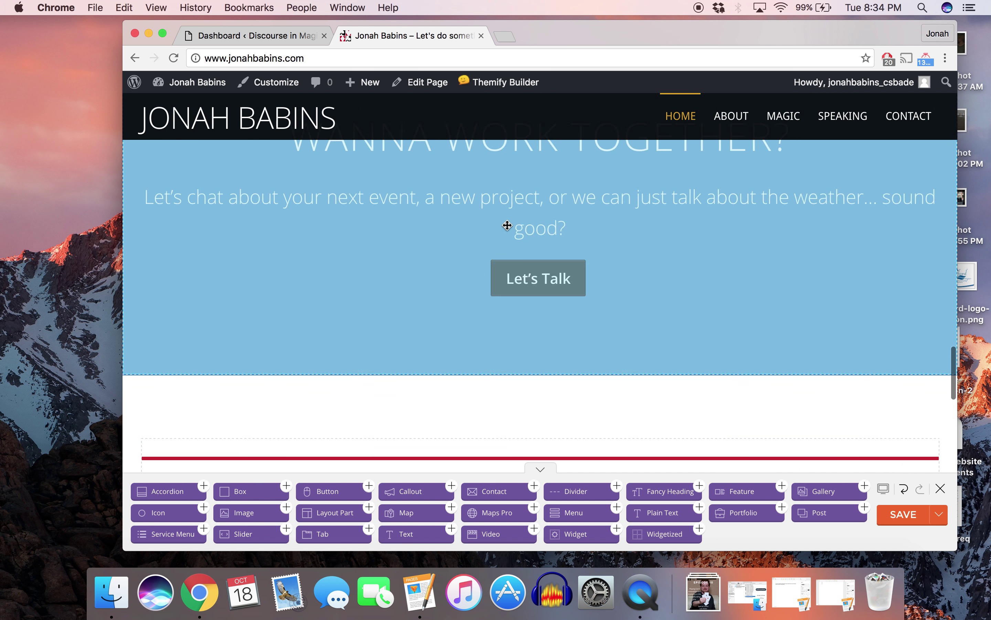
{"action": "scroll", "coordinate": [507, 225], "scroll_direction": "down", "scroll_amount": 6}
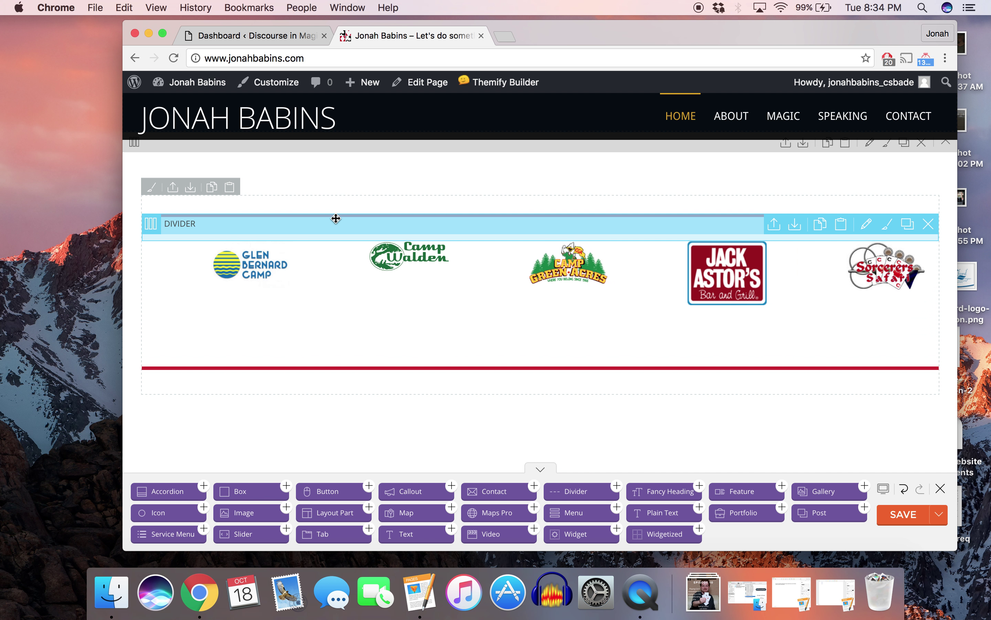
{"action": "scroll", "coordinate": [336, 219], "scroll_direction": "down", "scroll_amount": 15}
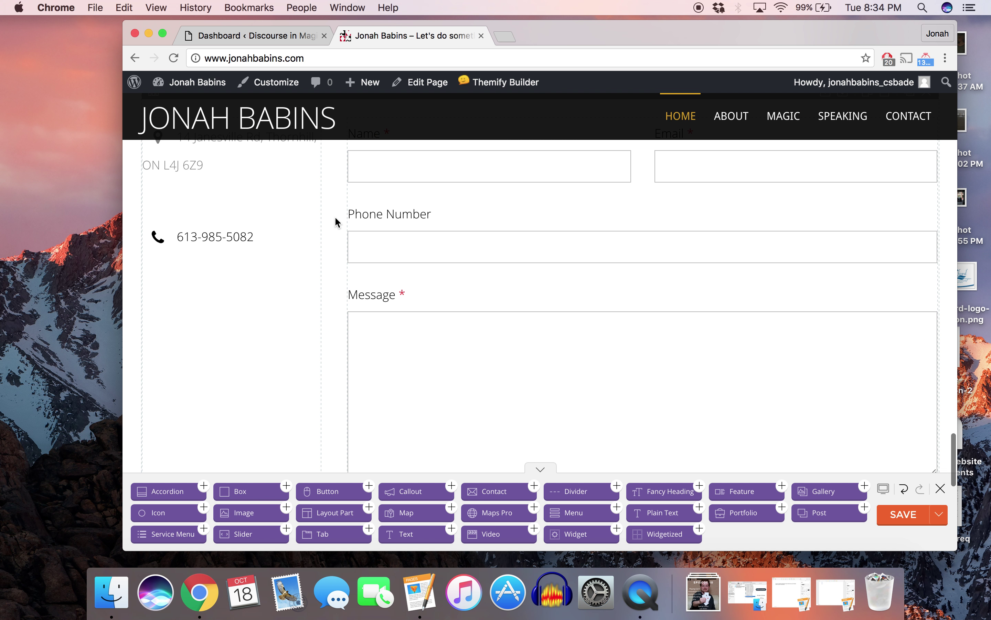
{"action": "scroll", "coordinate": [642, 253], "scroll_direction": "down", "scroll_amount": 3}
{"action": "scroll", "coordinate": [642, 252], "scroll_direction": "up", "scroll_amount": 8}
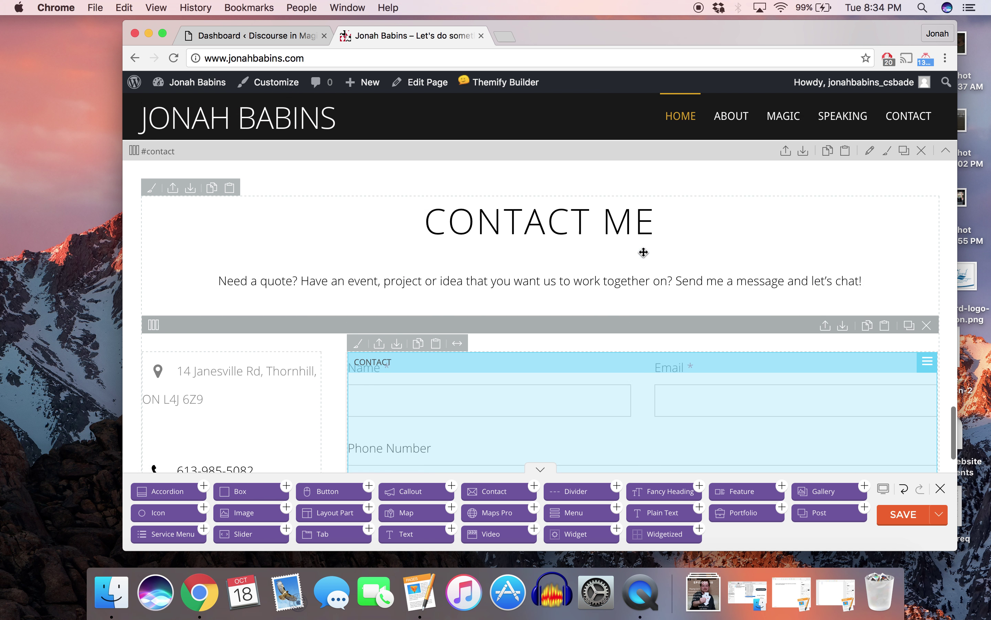
{"action": "scroll", "coordinate": [641, 254], "scroll_direction": "up", "scroll_amount": 10}
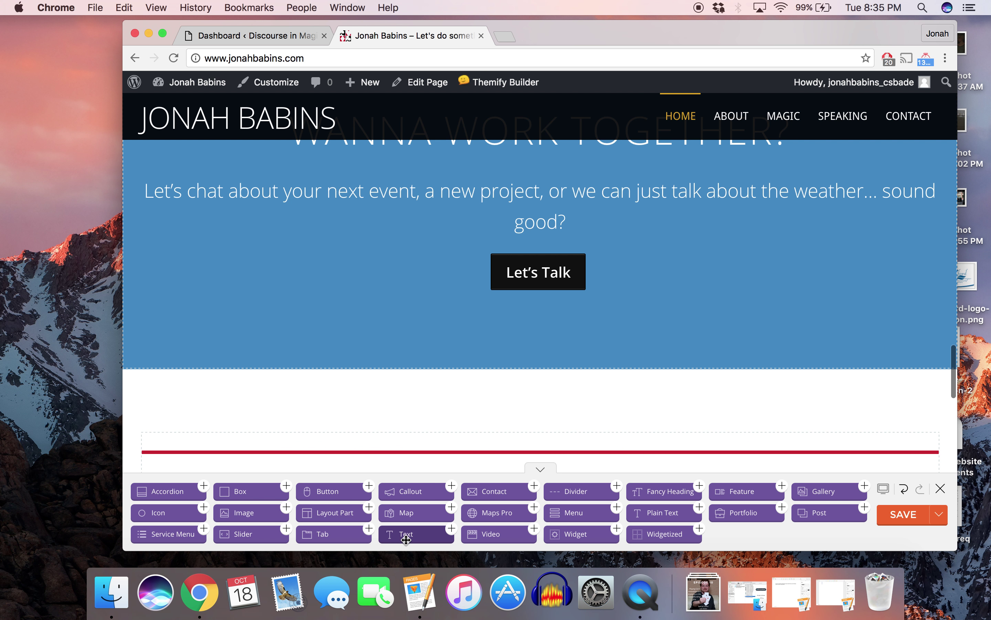
{"action": "left_click_drag", "start_coordinate": [406, 539], "coordinate": [527, 367]}
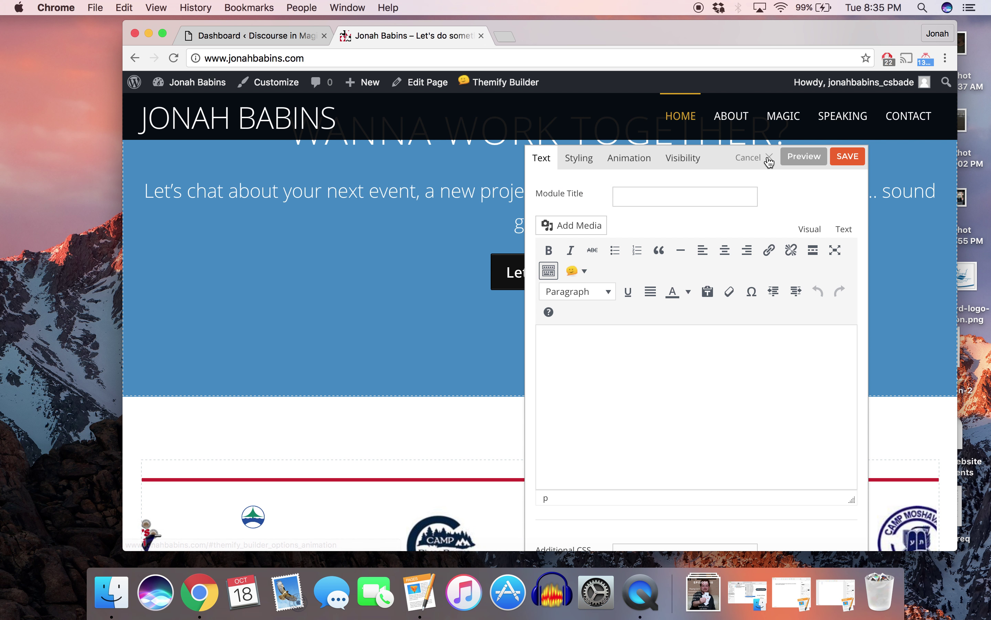
{"action": "left_click", "coordinate": [581, 161]}
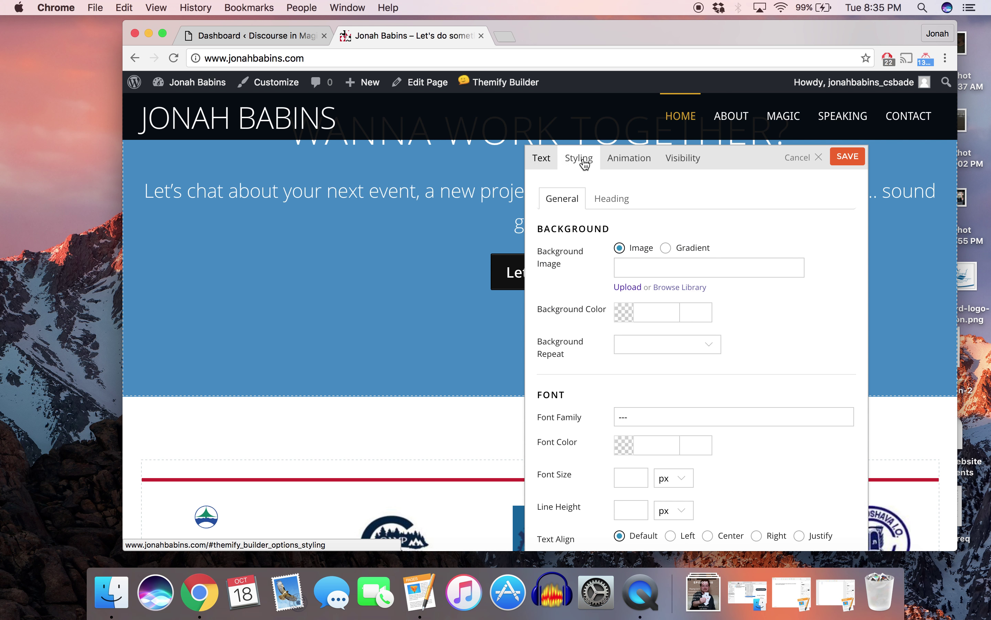
{"action": "left_click", "coordinate": [804, 159]}
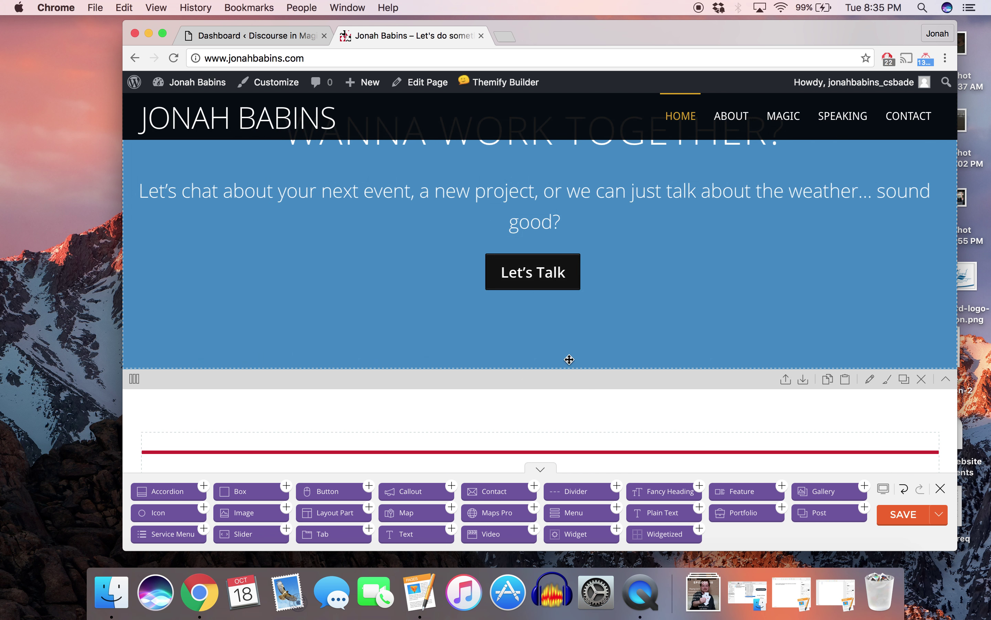
{"action": "scroll", "coordinate": [599, 339], "scroll_direction": "up", "scroll_amount": 15}
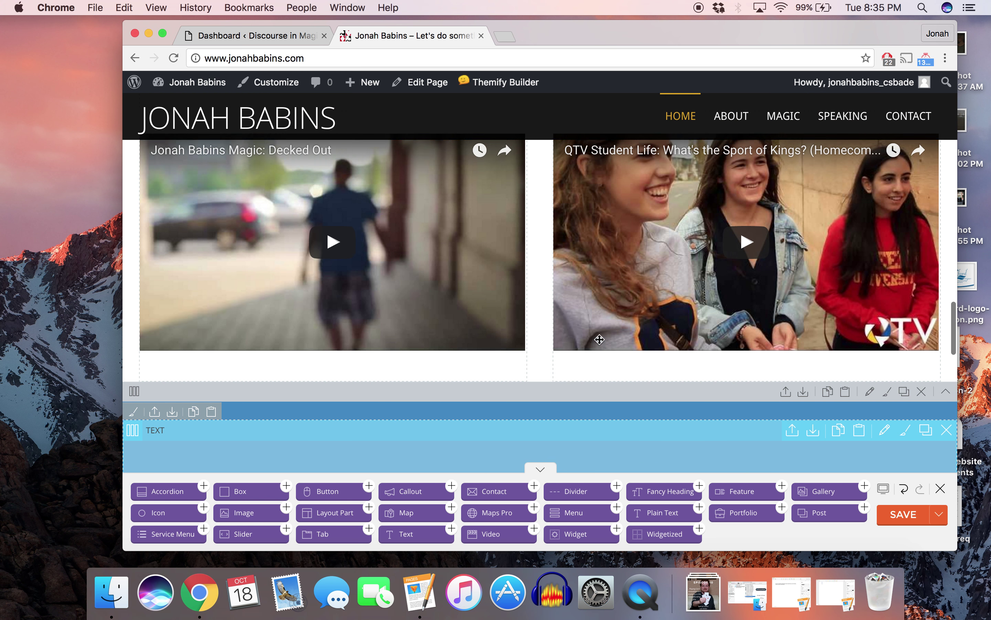
{"action": "scroll", "coordinate": [599, 339], "scroll_direction": "up", "scroll_amount": 20}
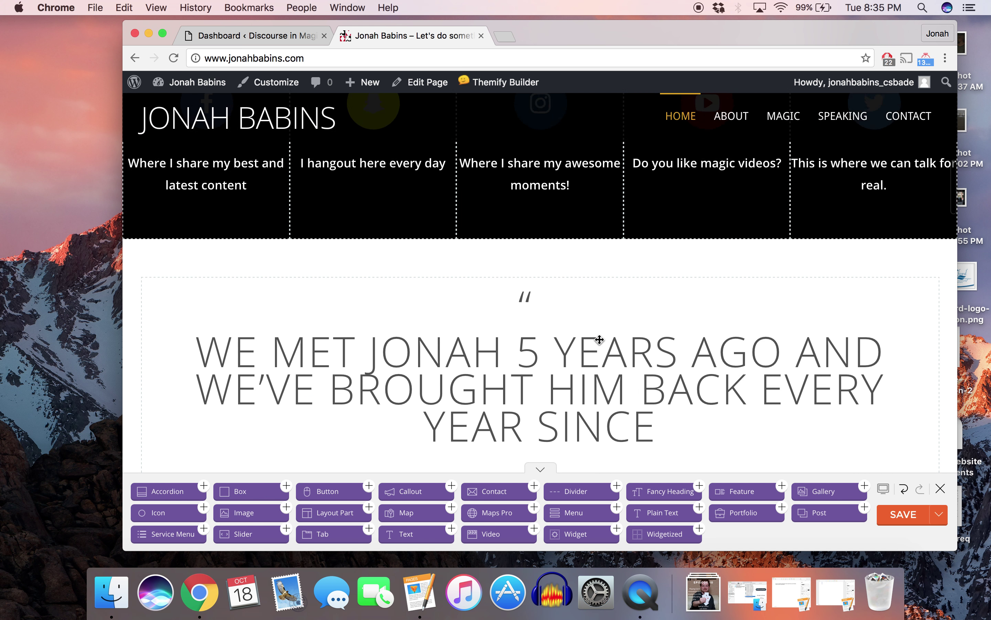
{"action": "scroll", "coordinate": [600, 344], "scroll_direction": "up", "scroll_amount": 2}
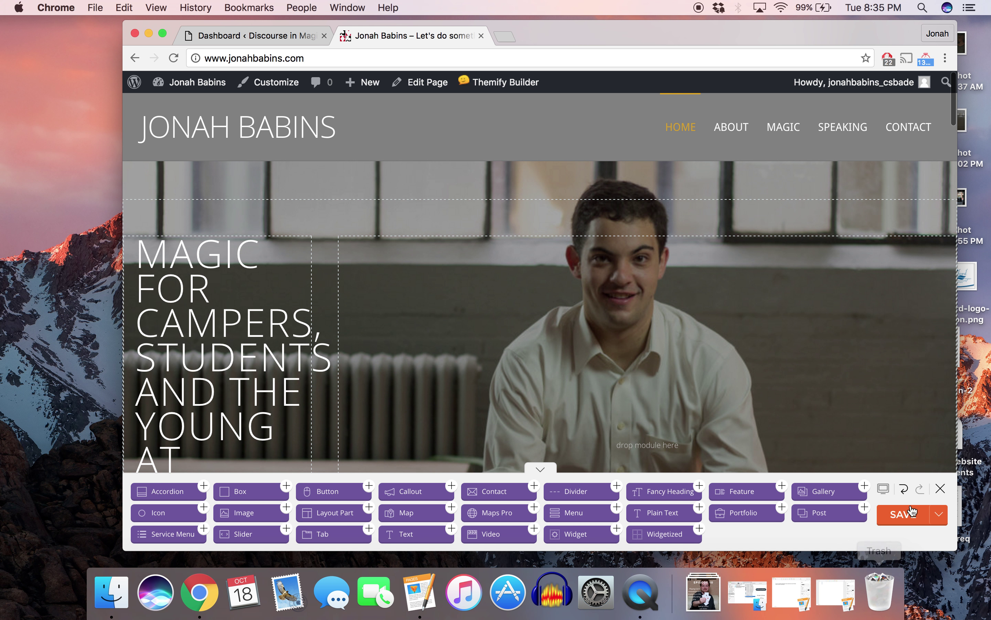
{"action": "scroll", "coordinate": [636, 412], "scroll_direction": "down", "scroll_amount": 10}
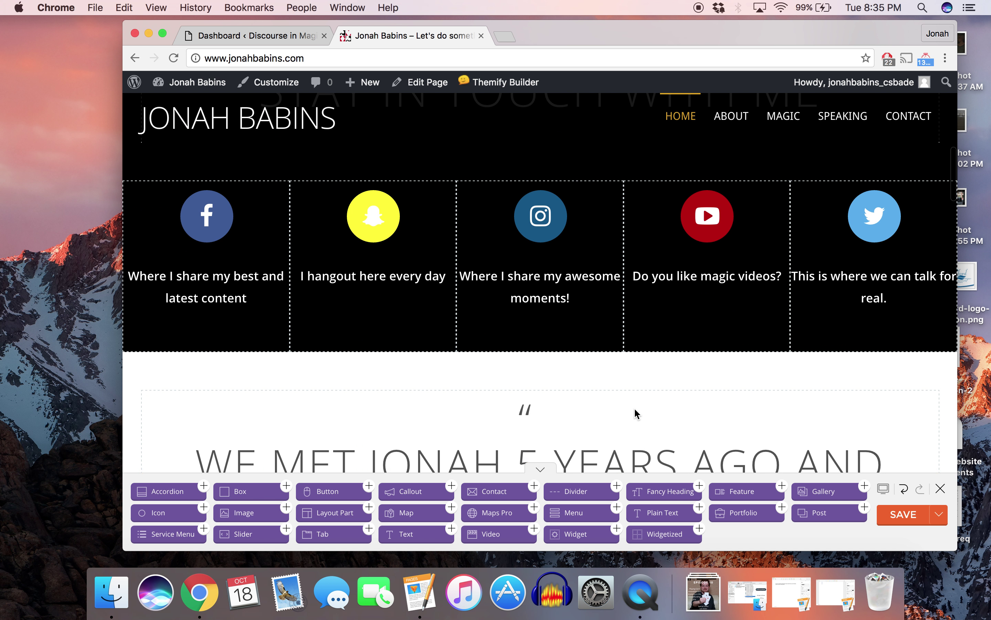
{"action": "scroll", "coordinate": [677, 351], "scroll_direction": "up", "scroll_amount": 4}
{"action": "scroll", "coordinate": [677, 352], "scroll_direction": "up", "scroll_amount": 4}
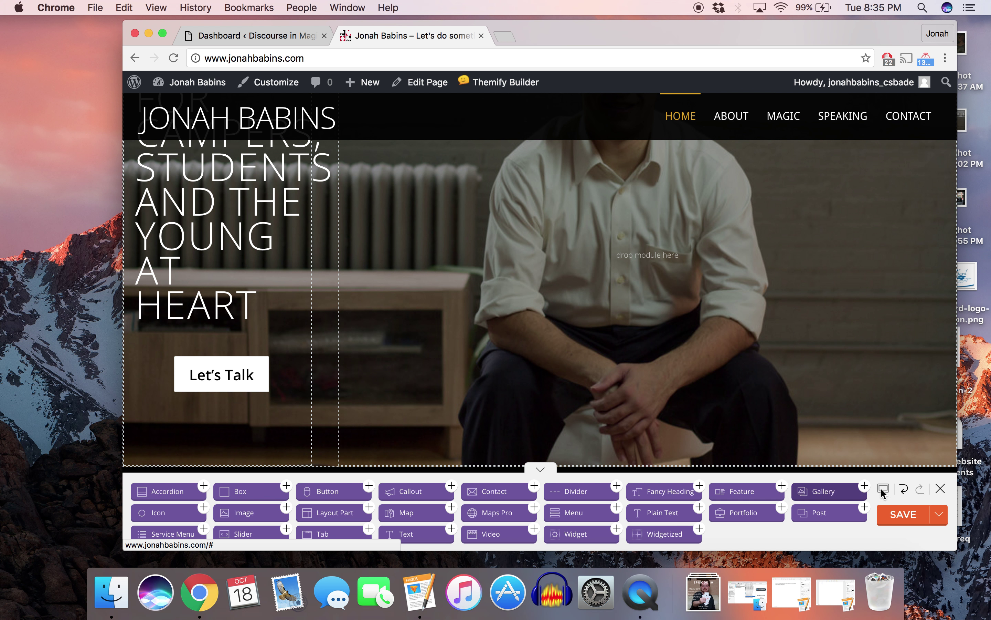
Save the home page layout, then choose Turn Off Builder from the Themify Builder menu.
{"action": "left_click", "coordinate": [893, 515]}
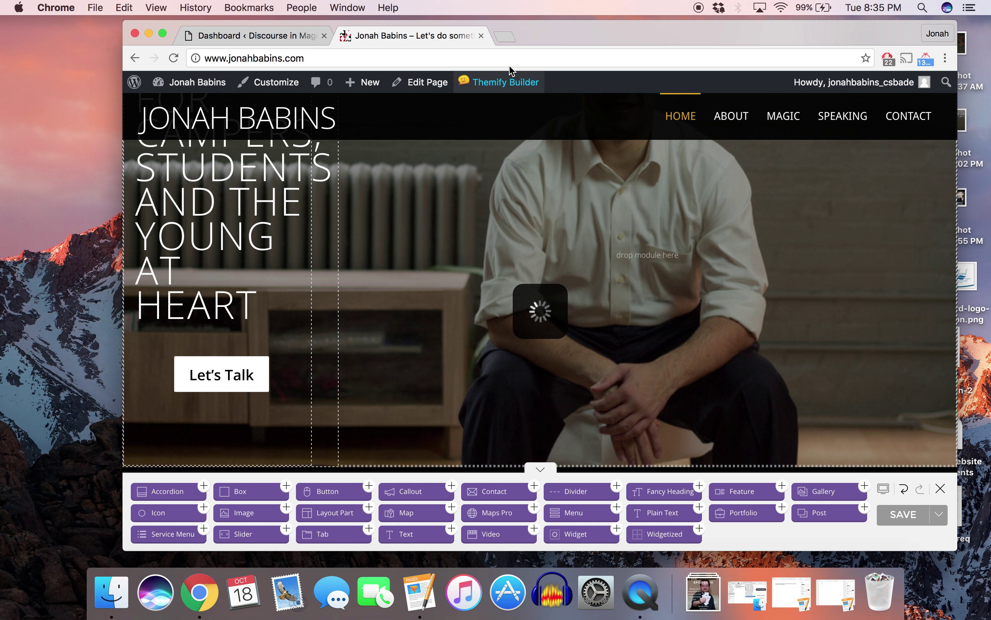
{"action": "mouse_move", "coordinate": [511, 84]}
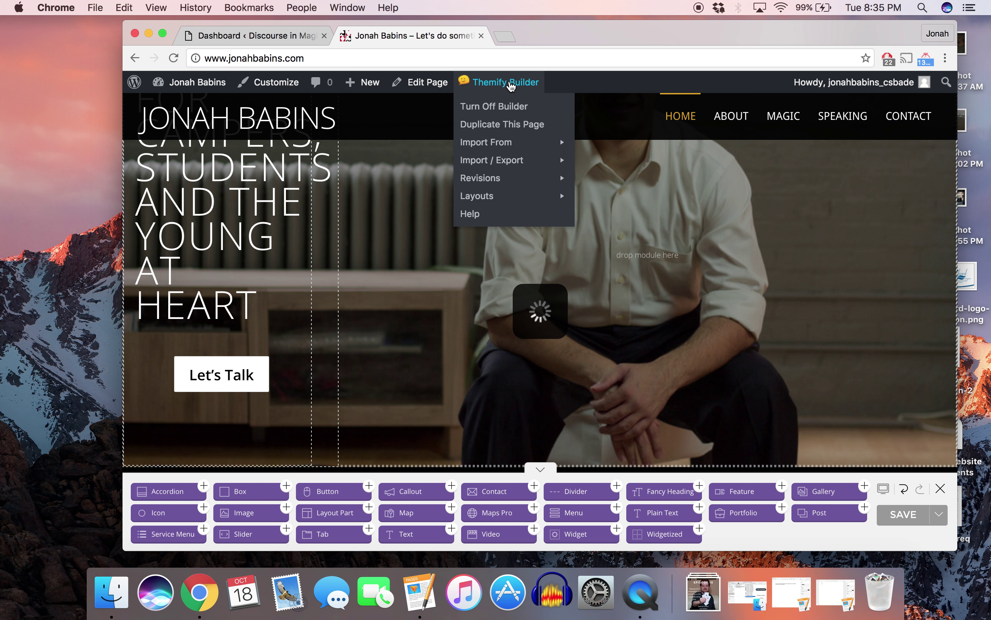
{"action": "left_click", "coordinate": [506, 108]}
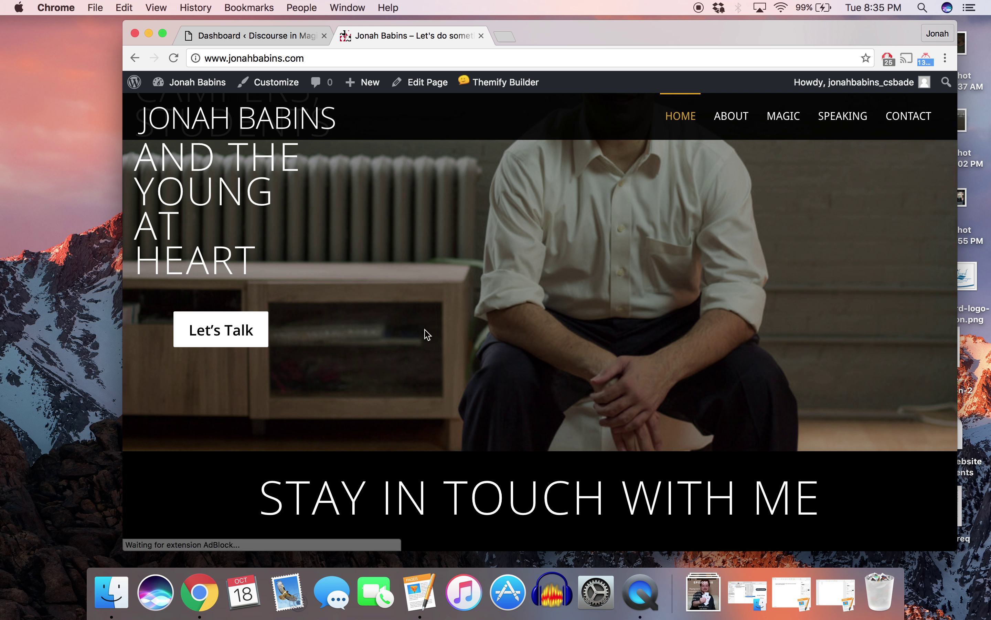
{"action": "scroll", "coordinate": [601, 332], "scroll_direction": "down", "scroll_amount": 15}
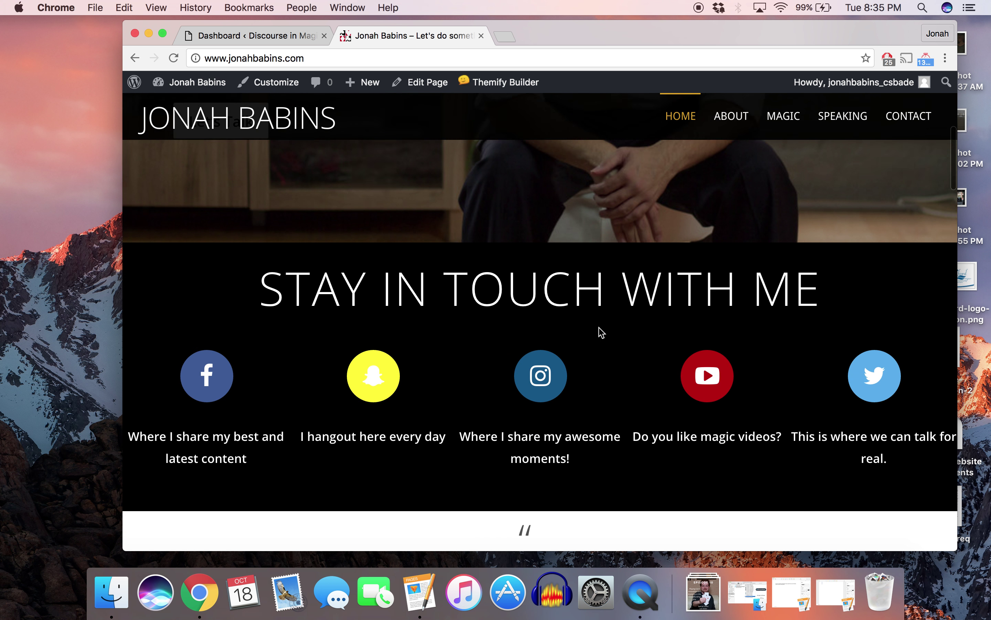
{"action": "scroll", "coordinate": [602, 332], "scroll_direction": "down", "scroll_amount": 5}
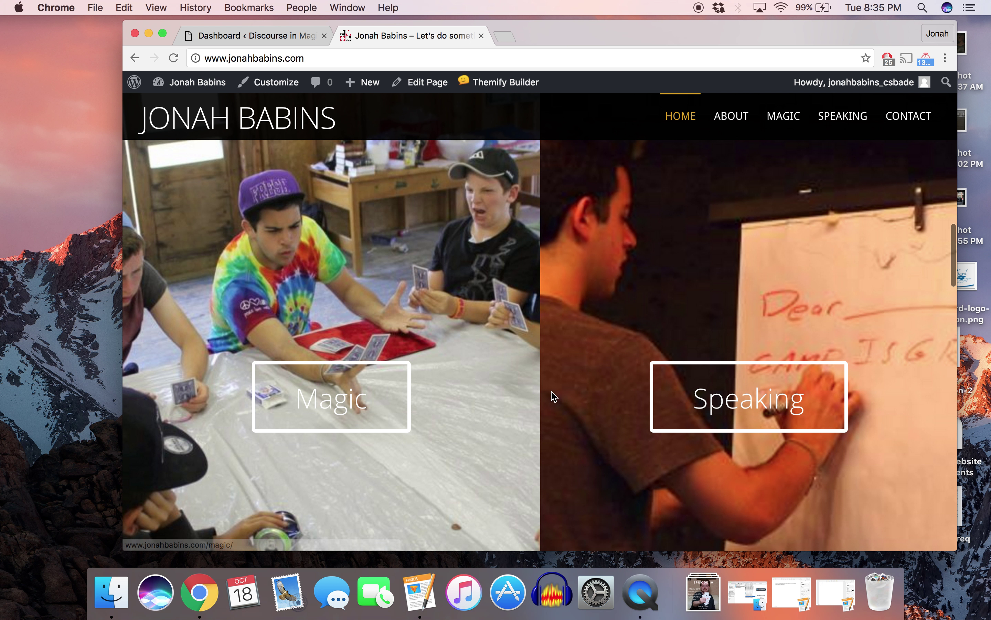
{"action": "scroll", "coordinate": [537, 416], "scroll_direction": "down", "scroll_amount": 3}
{"action": "scroll", "coordinate": [537, 416], "scroll_direction": "down", "scroll_amount": 10}
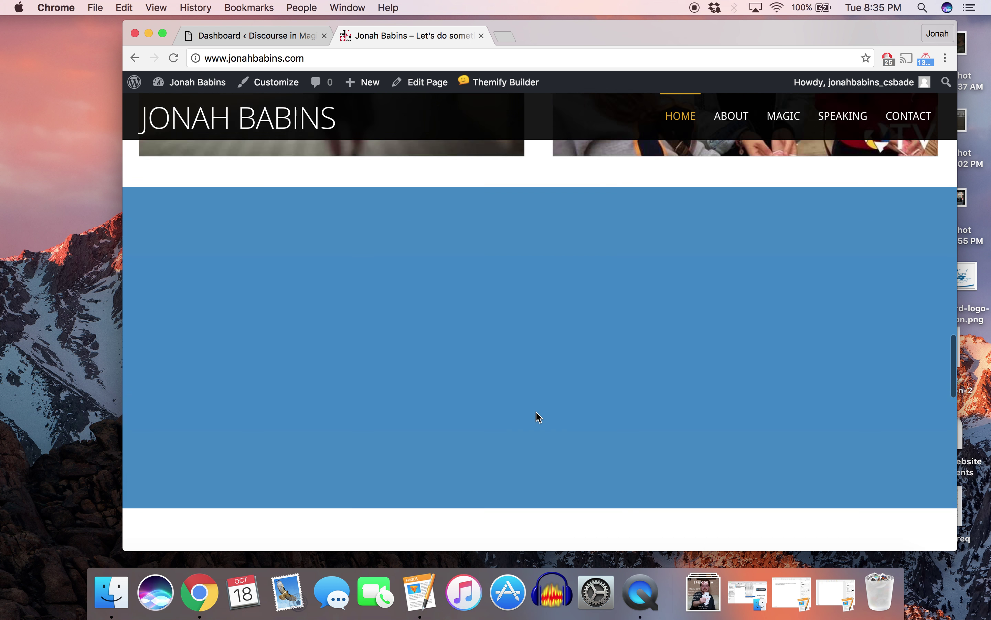
{"action": "scroll", "coordinate": [537, 413], "scroll_direction": "down", "scroll_amount": 20}
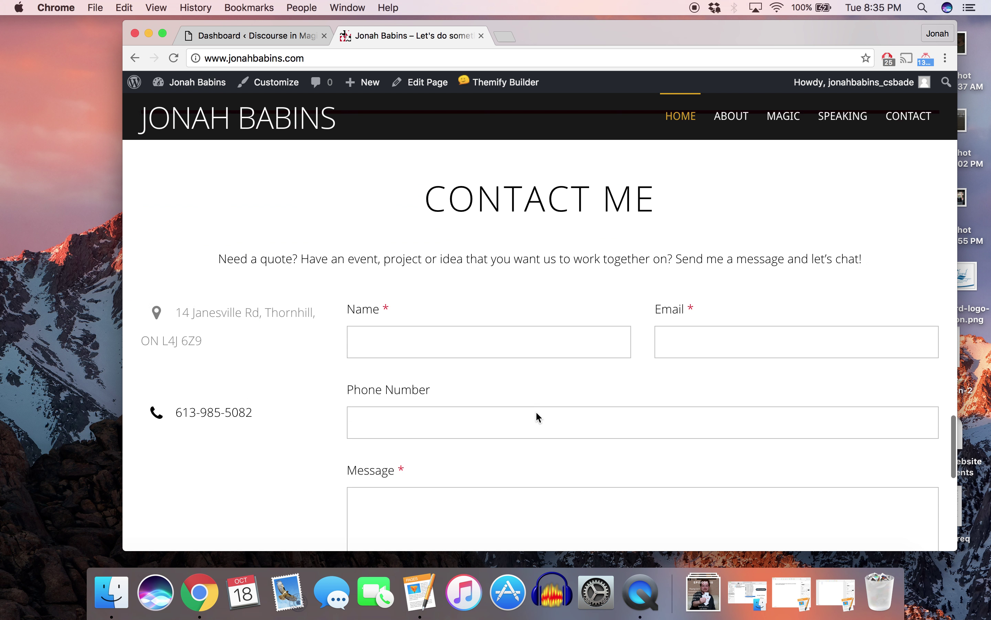
{"action": "scroll", "coordinate": [538, 416], "scroll_direction": "up", "scroll_amount": 20}
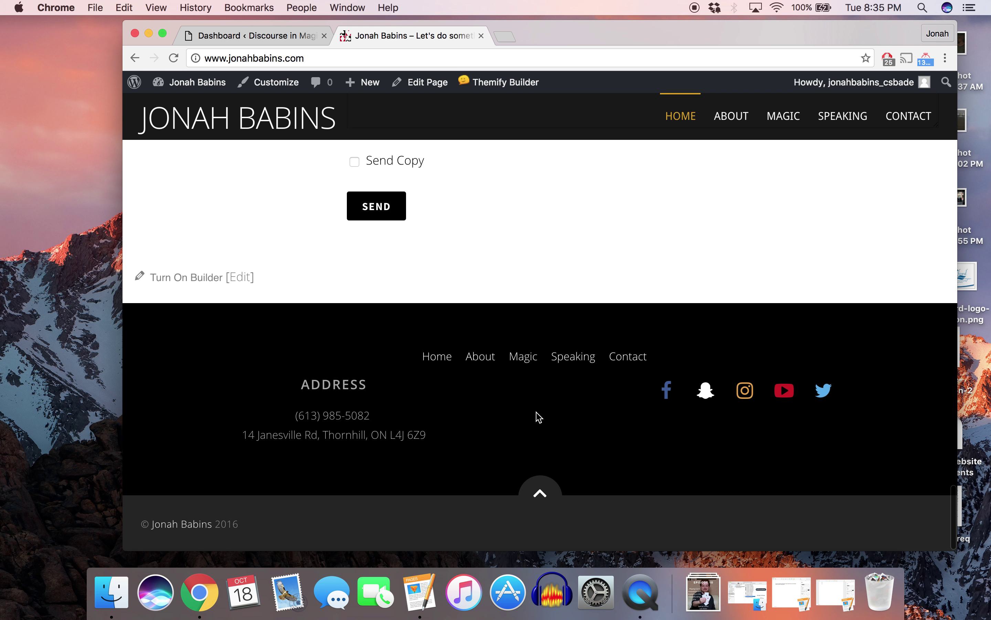
{"action": "scroll", "coordinate": [536, 416], "scroll_direction": "up", "scroll_amount": 15}
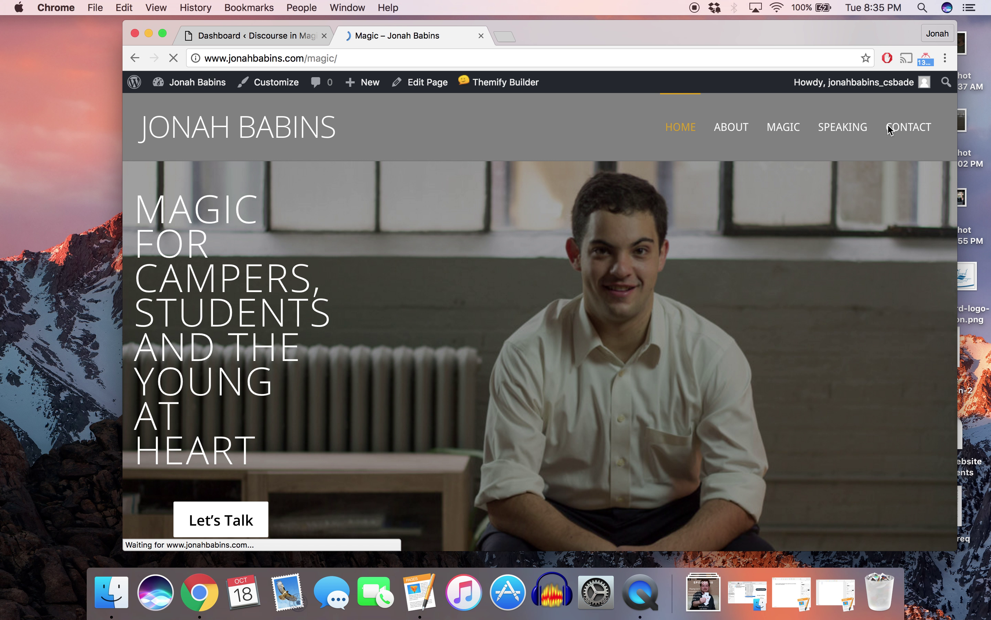
Scroll through the Magic page's Camps, Close-Up Magic, Show and Workshops panels to the footer.
{"action": "scroll", "coordinate": [731, 340], "scroll_direction": "down", "scroll_amount": 8}
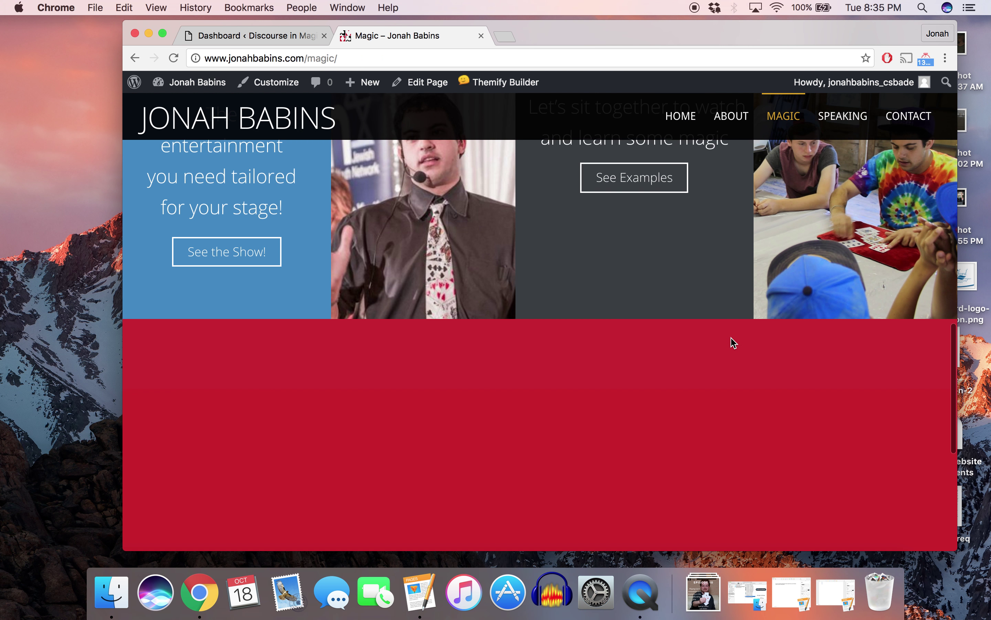
{"action": "scroll", "coordinate": [733, 343], "scroll_direction": "down", "scroll_amount": 10}
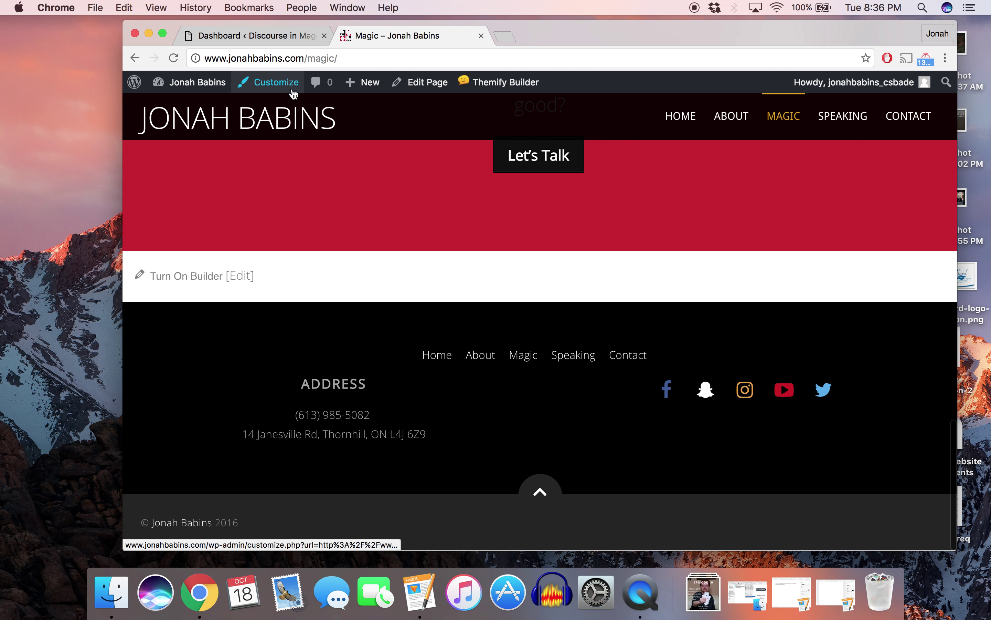
{"action": "scroll", "coordinate": [439, 265], "scroll_direction": "up", "scroll_amount": 5}
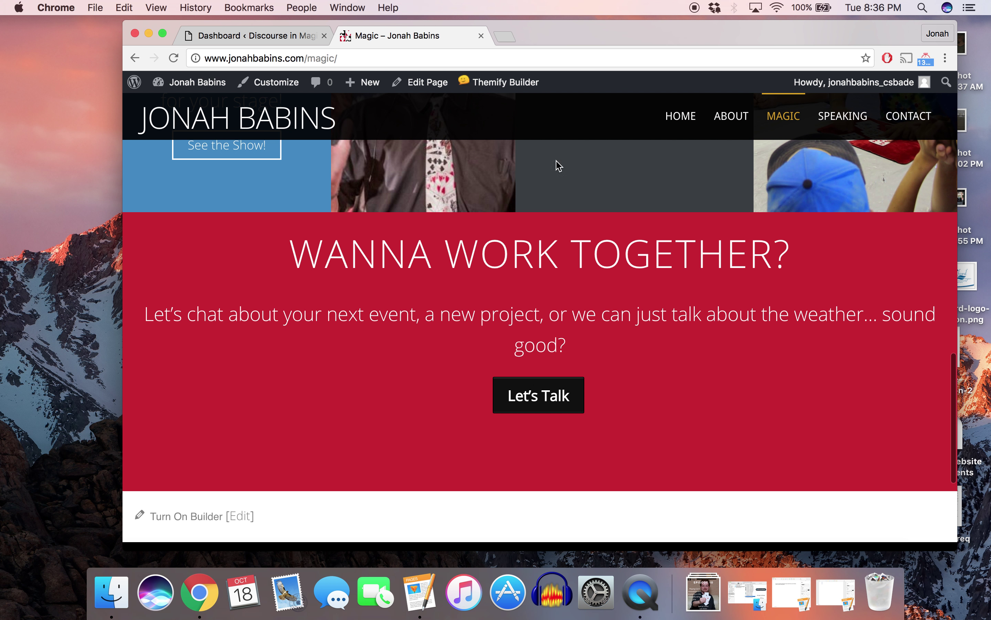
{"action": "scroll", "coordinate": [501, 223], "scroll_direction": "up", "scroll_amount": 10}
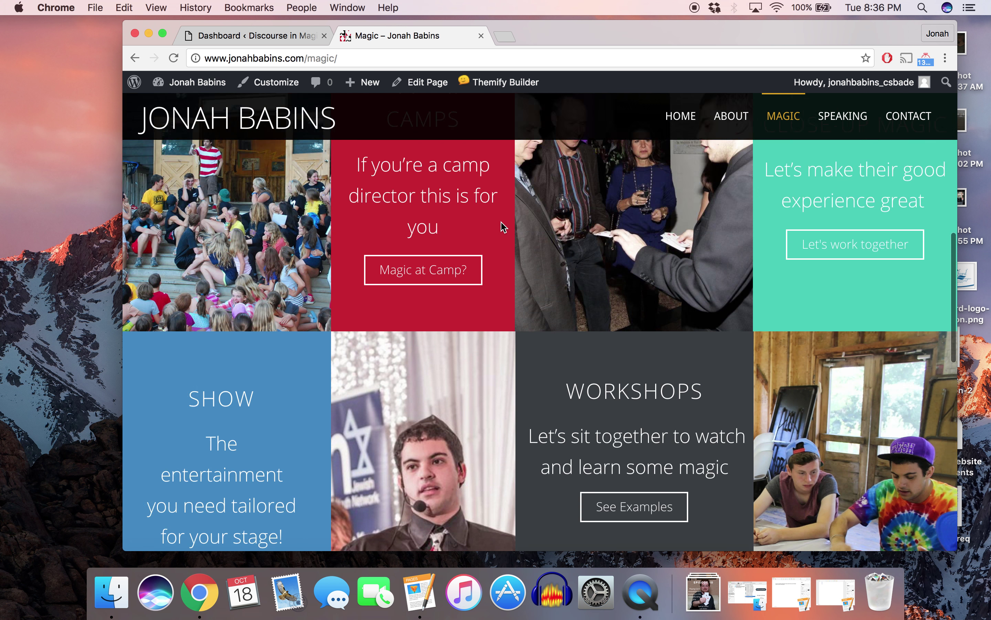
{"action": "scroll", "coordinate": [503, 226], "scroll_direction": "down", "scroll_amount": 8}
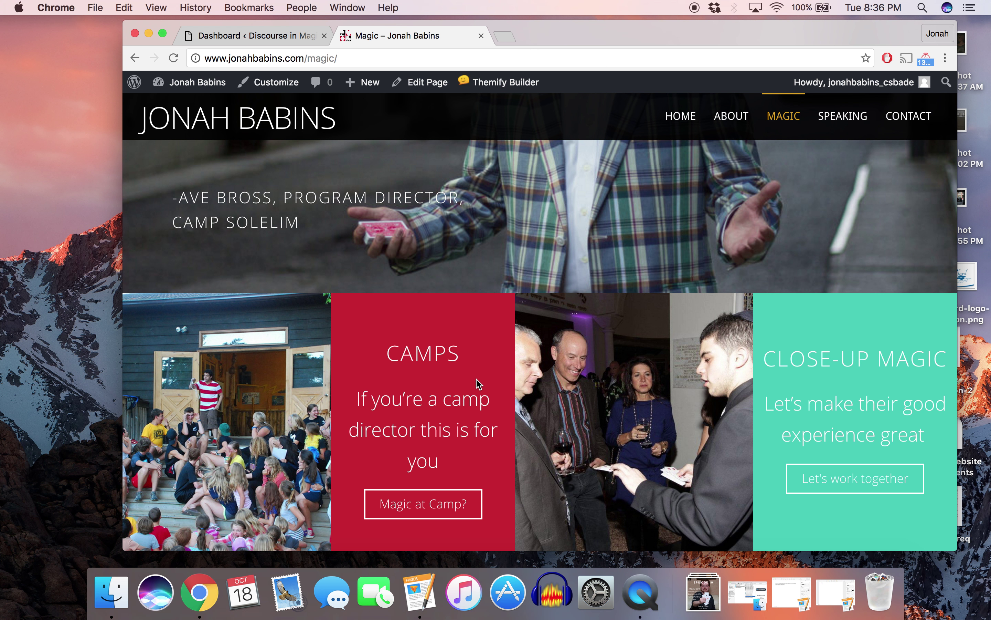
{"action": "scroll", "coordinate": [535, 341], "scroll_direction": "up", "scroll_amount": 5}
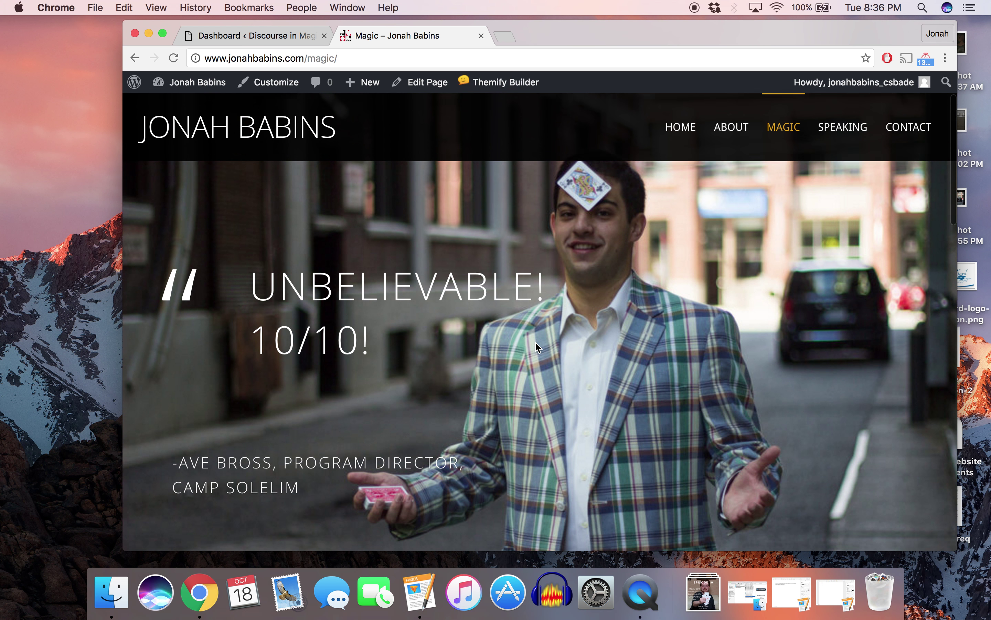
{"action": "scroll", "coordinate": [535, 341], "scroll_direction": "down", "scroll_amount": 1}
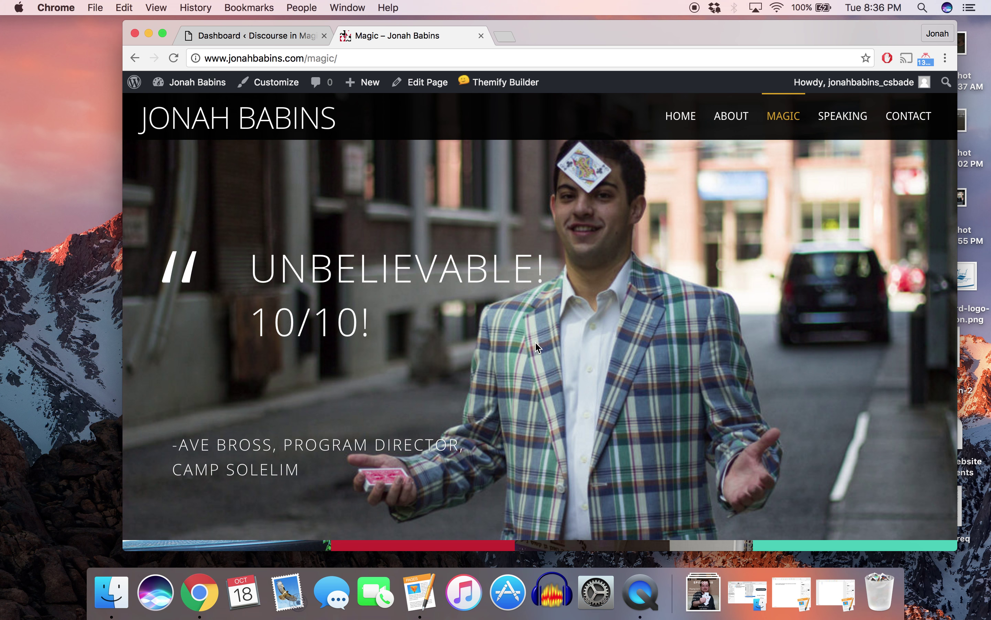
{"action": "scroll", "coordinate": [507, 360], "scroll_direction": "down", "scroll_amount": 10}
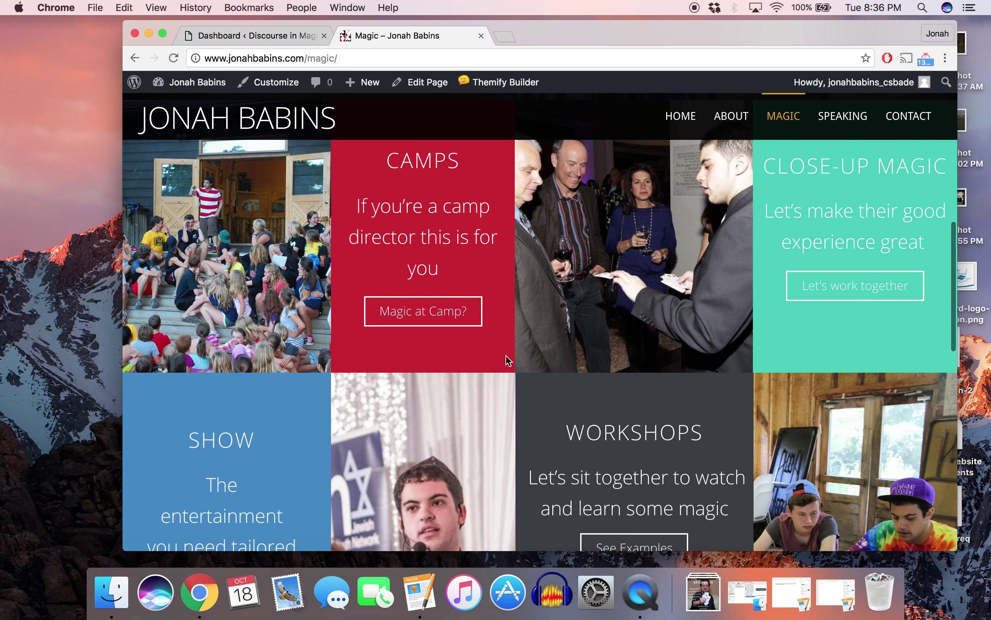
{"action": "scroll", "coordinate": [507, 360], "scroll_direction": "down", "scroll_amount": 15}
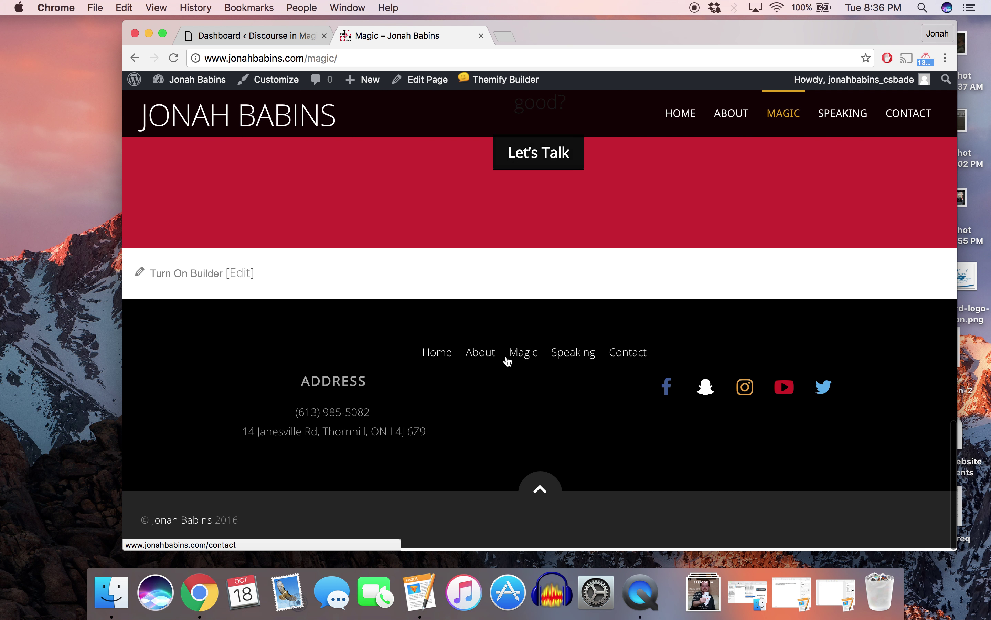
{"action": "scroll", "coordinate": [507, 360], "scroll_direction": "up", "scroll_amount": 10}
Choose Turn On Builder from the Themify Builder menu on the Magic page.
{"action": "mouse_move", "coordinate": [532, 83]}
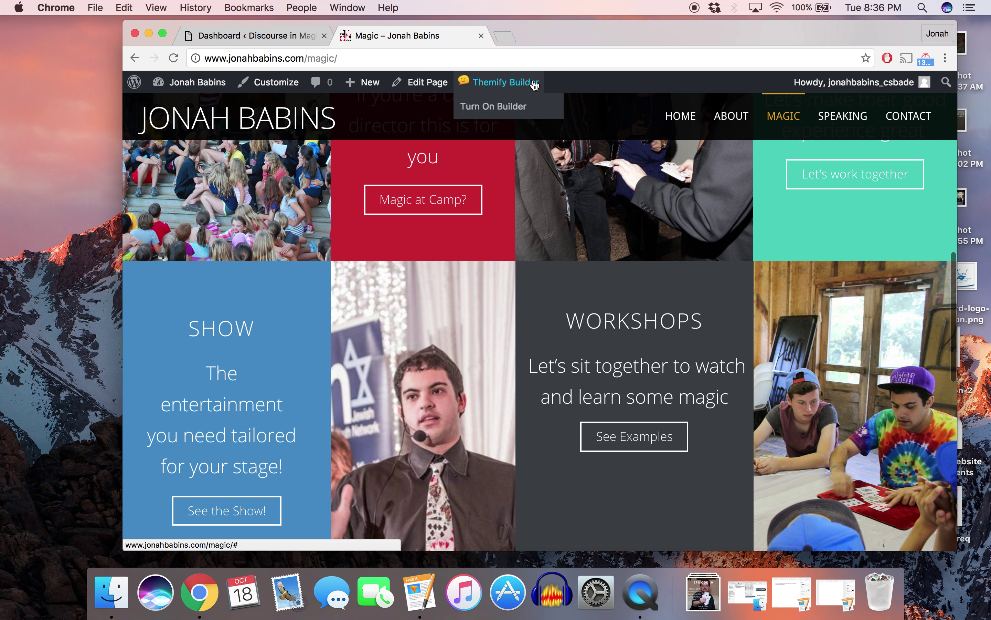
{"action": "left_click", "coordinate": [535, 116]}
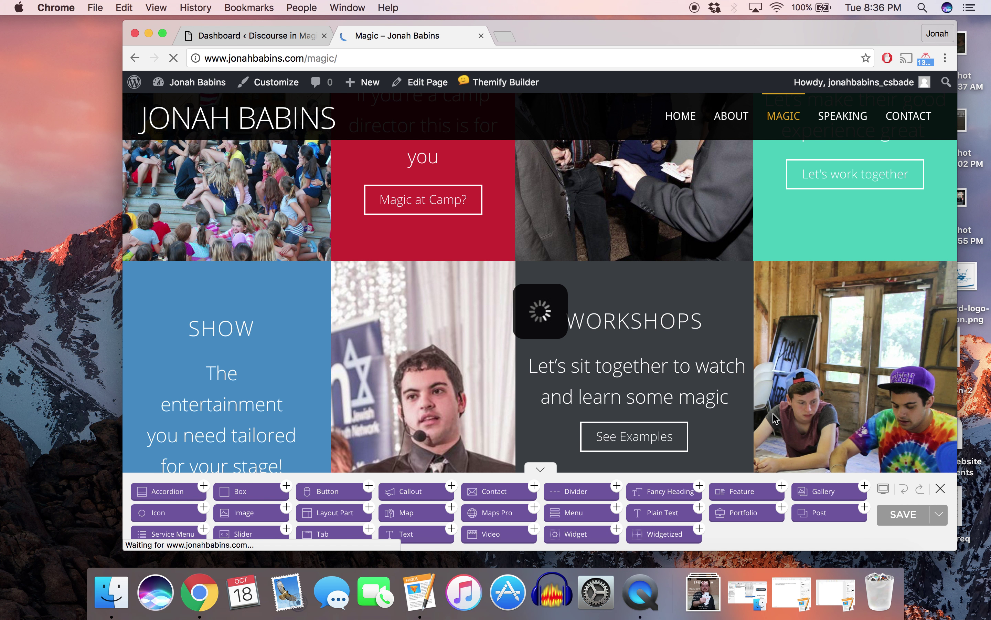
{"action": "scroll", "coordinate": [775, 417], "scroll_direction": "down", "scroll_amount": 3}
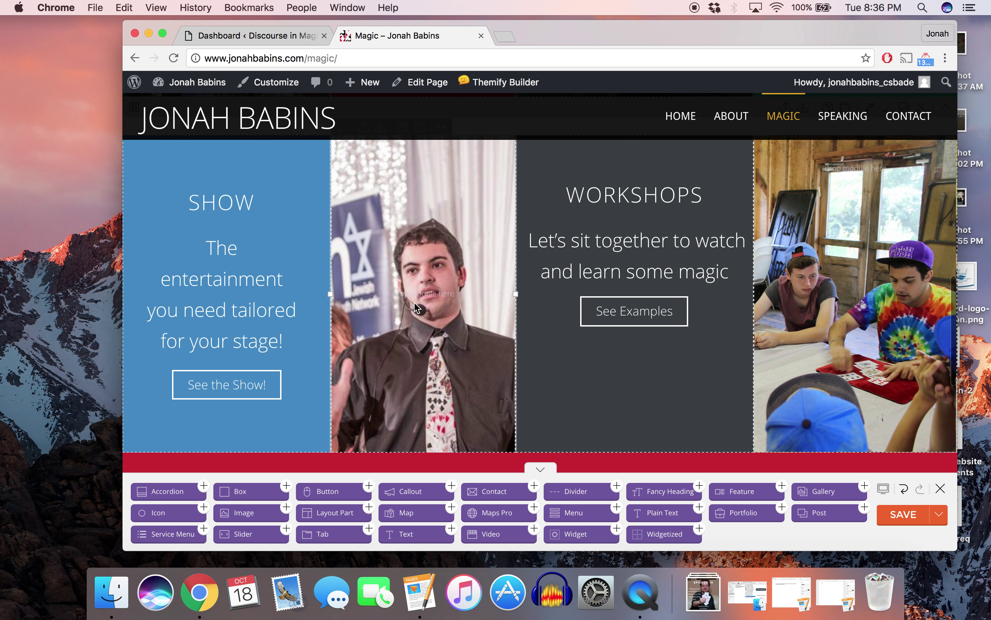
{"action": "scroll", "coordinate": [415, 236], "scroll_direction": "up", "scroll_amount": 2}
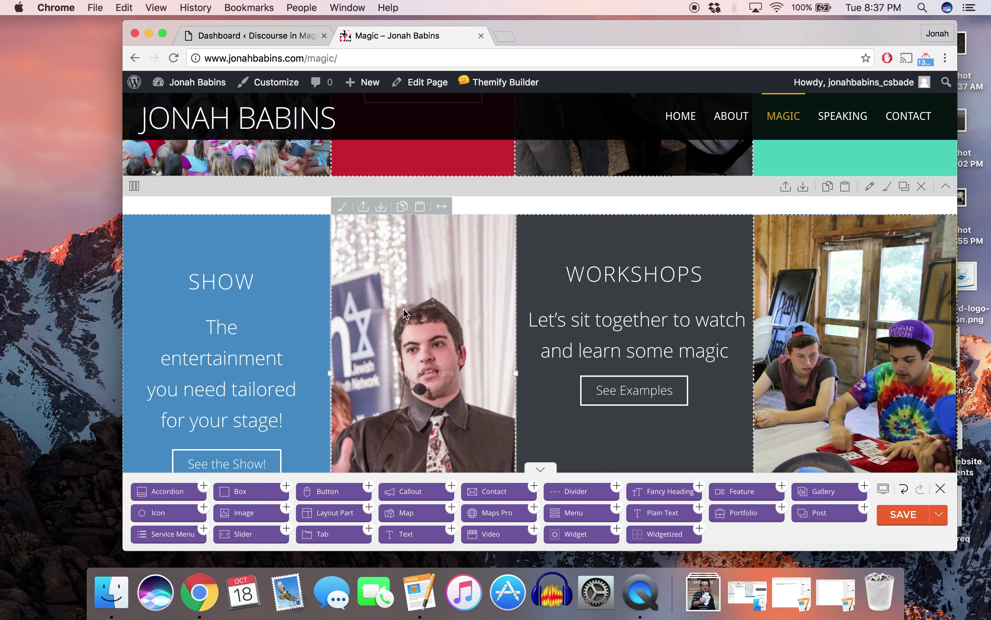
Open Column Styling for the photo column beside SHOW, keeping background mode at Do not repeat.
{"action": "left_click", "coordinate": [344, 209]}
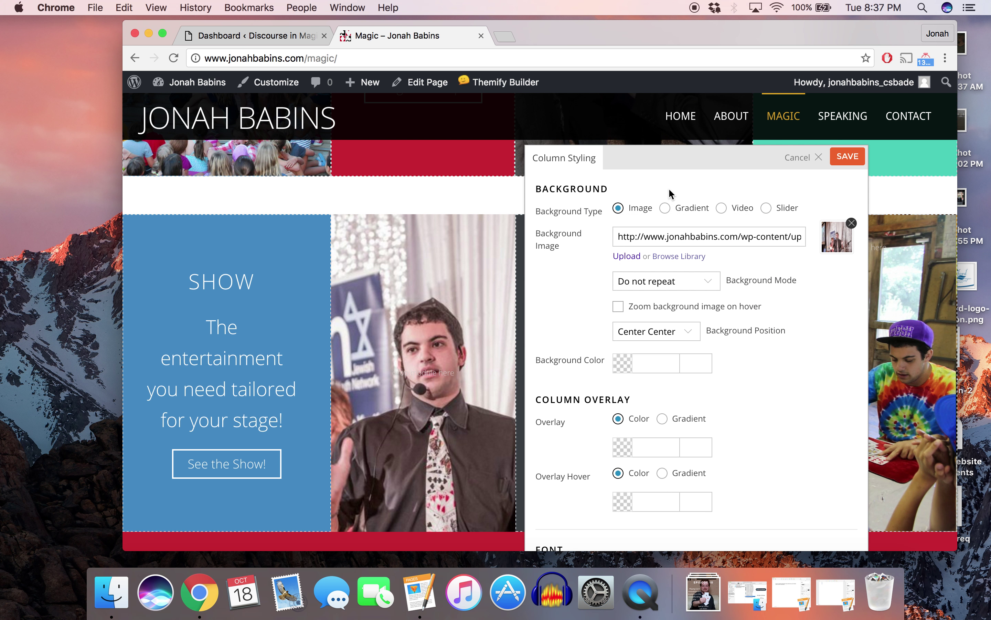
{"action": "left_click_drag", "start_coordinate": [655, 168], "coordinate": [662, 189]}
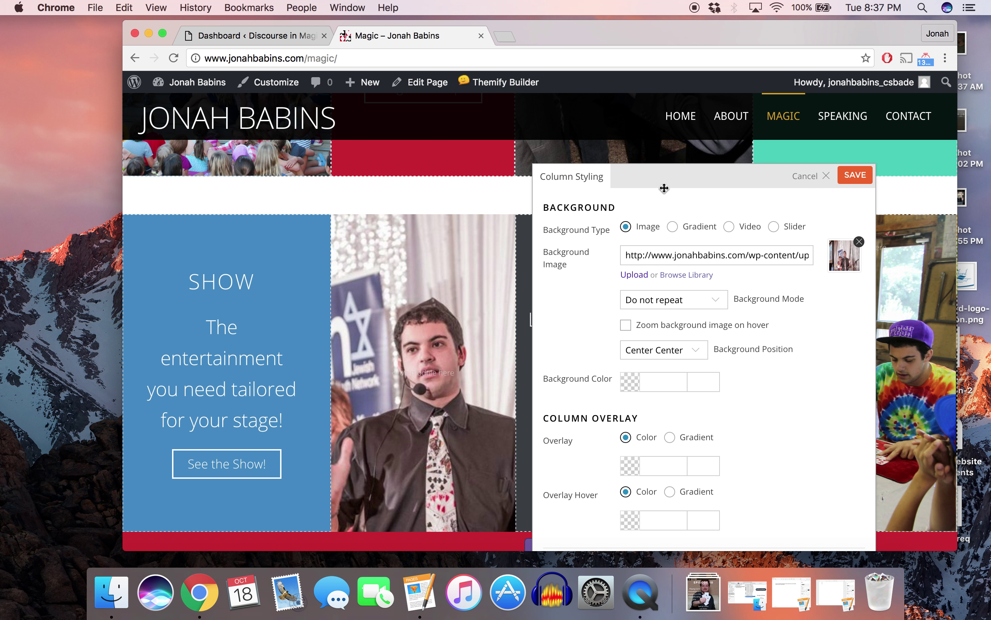
{"action": "left_click", "coordinate": [715, 303]}
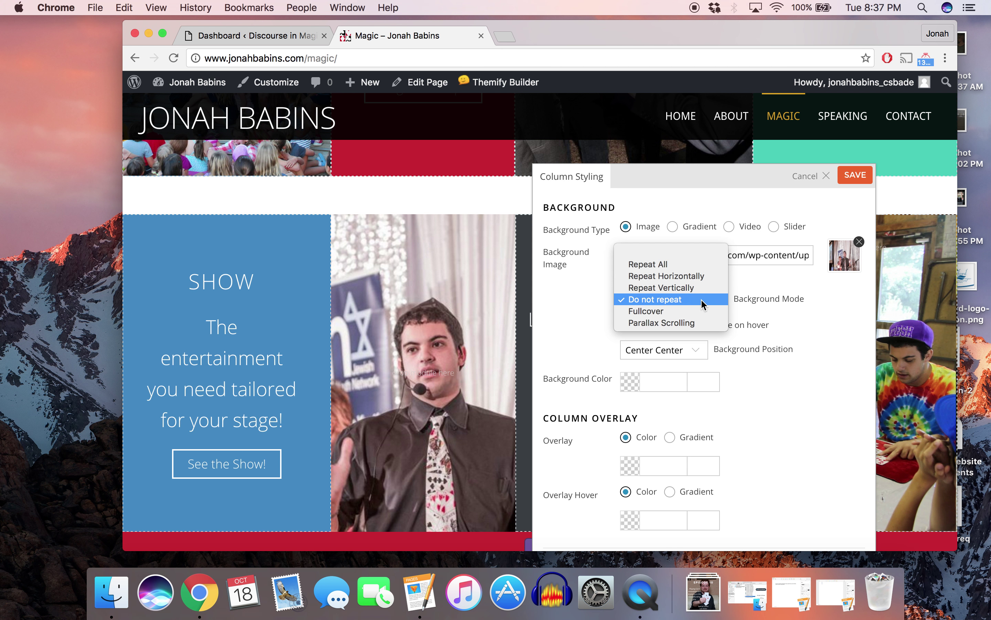
{"action": "left_click", "coordinate": [706, 300]}
{"action": "left_click", "coordinate": [707, 301]}
Try Parallax Scrolling as the background mode, then revert it to Do not repeat.
{"action": "left_click", "coordinate": [692, 322]}
{"action": "scroll", "coordinate": [477, 428], "scroll_direction": "down", "scroll_amount": 3}
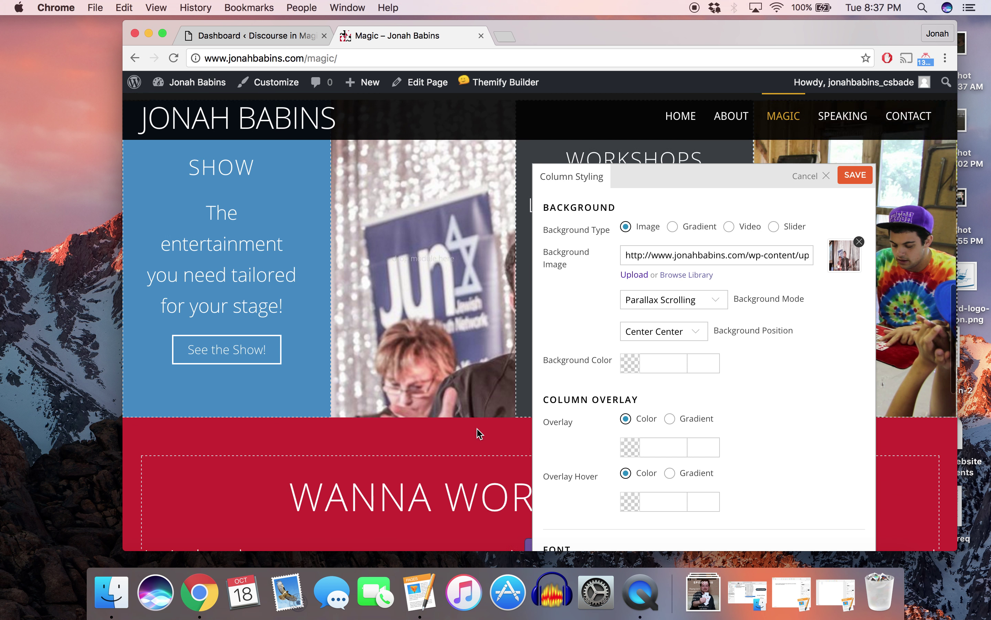
{"action": "scroll", "coordinate": [477, 428], "scroll_direction": "up", "scroll_amount": 3}
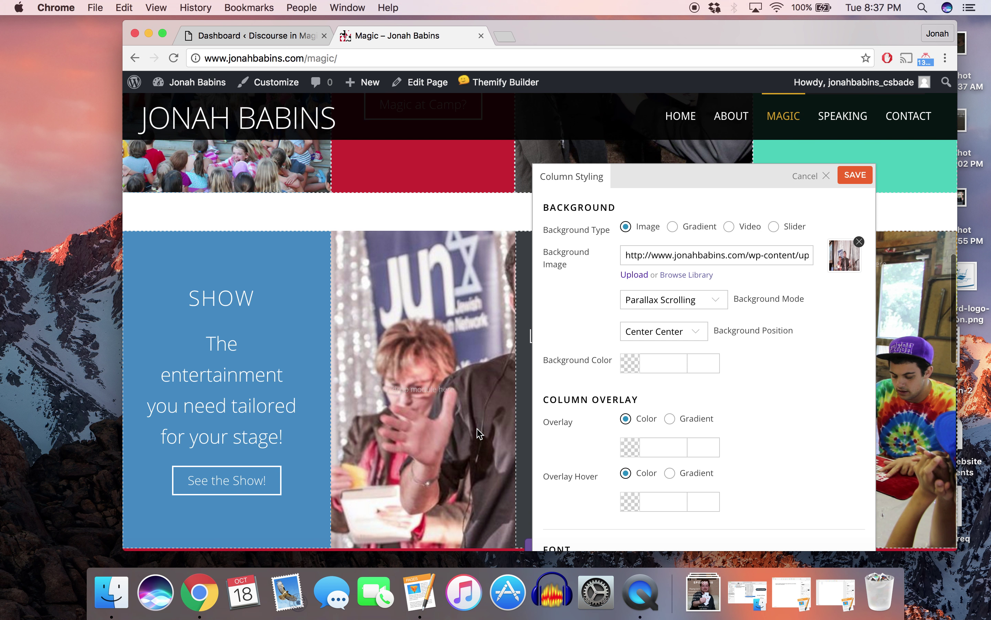
{"action": "left_click", "coordinate": [709, 305]}
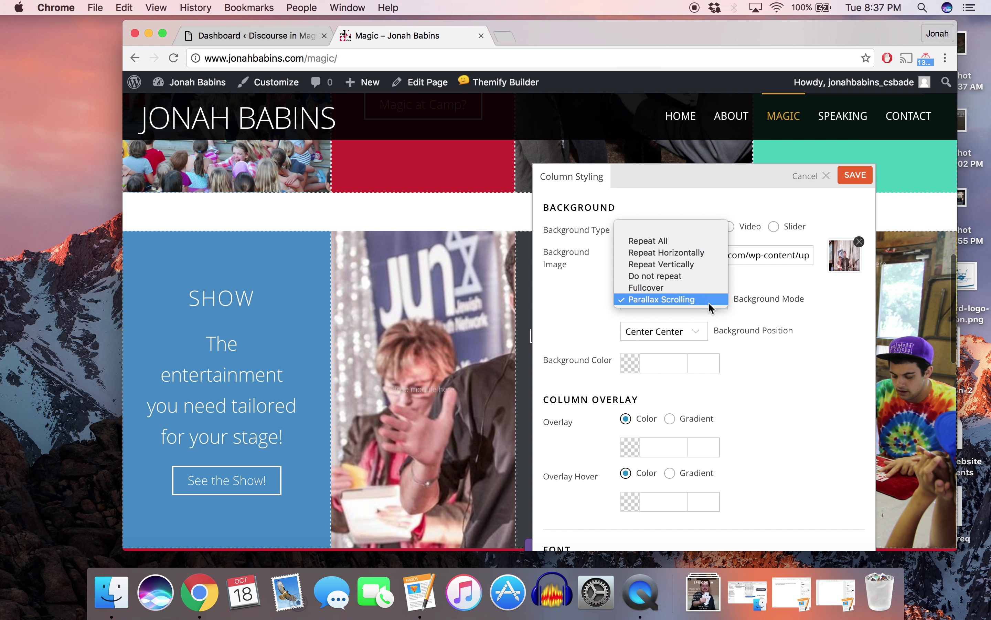
{"action": "left_click", "coordinate": [687, 275]}
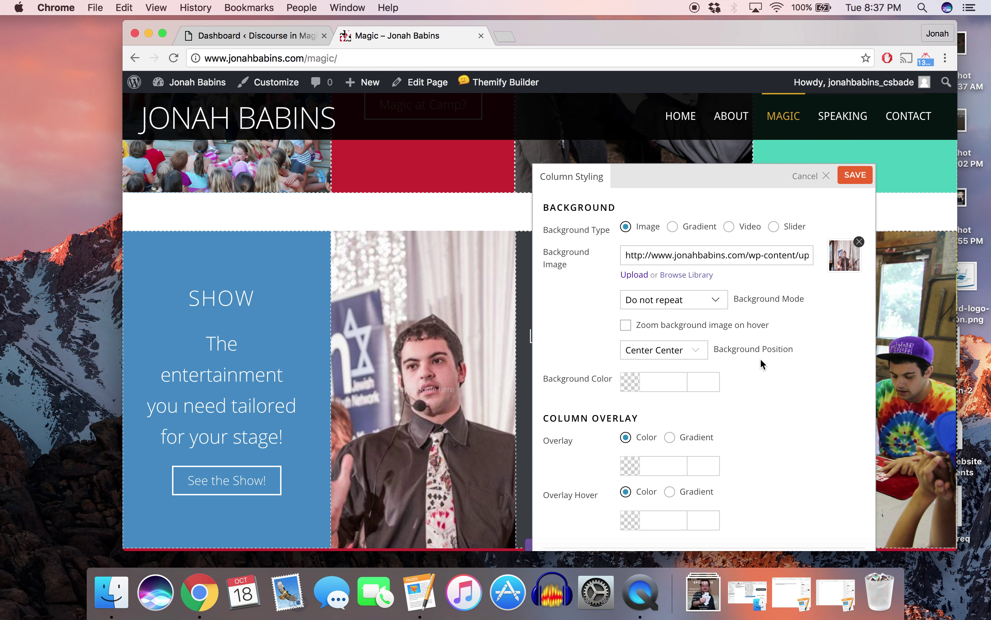
Change the photo column's background position from Center Center to Left Top.
{"action": "scroll", "coordinate": [797, 361], "scroll_direction": "down", "scroll_amount": 2}
{"action": "scroll", "coordinate": [424, 384], "scroll_direction": "down", "scroll_amount": 1}
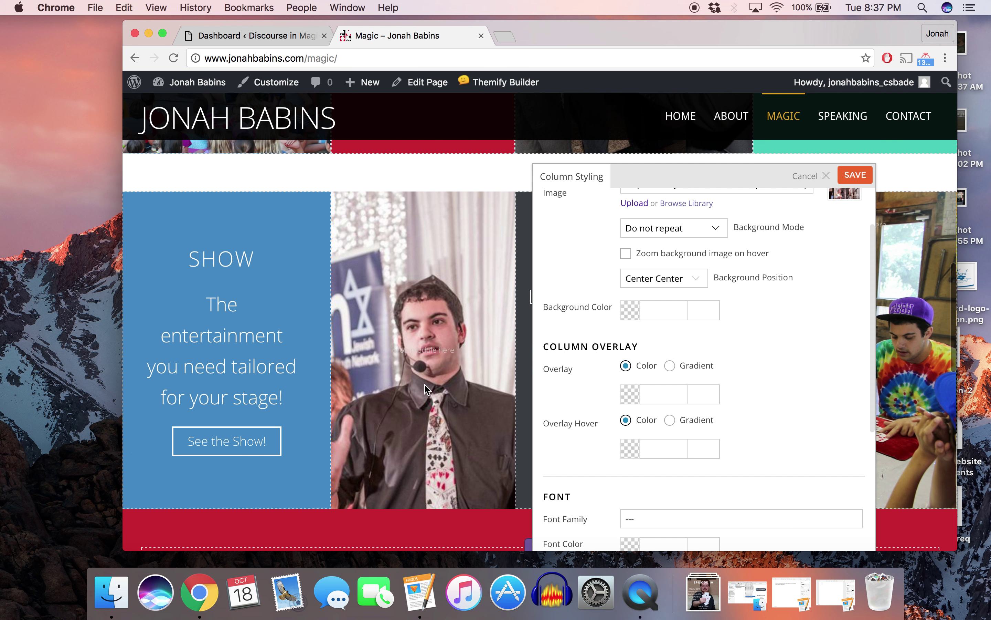
{"action": "left_click", "coordinate": [657, 282]}
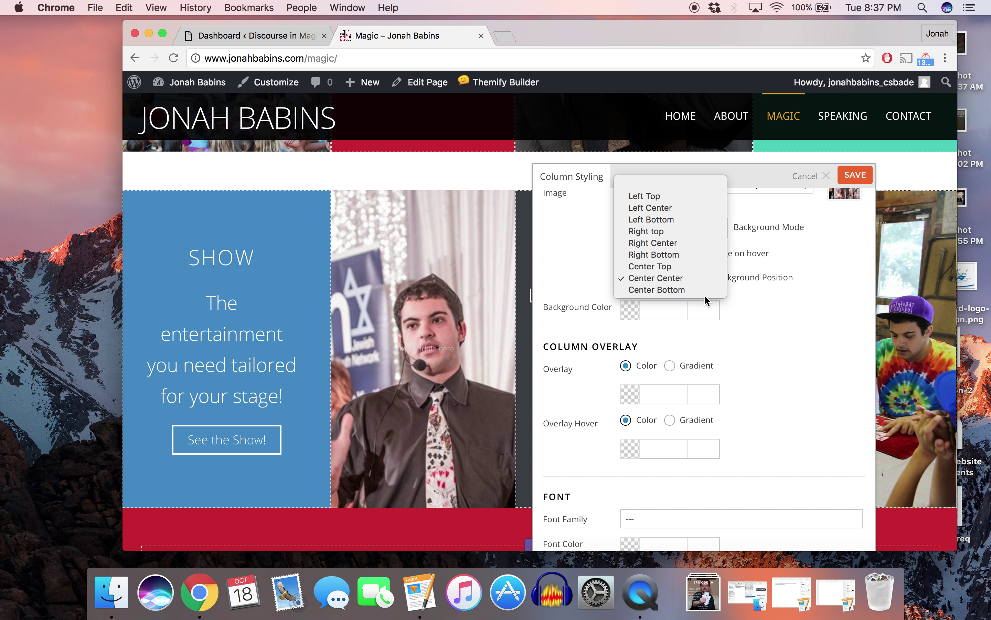
{"action": "left_click", "coordinate": [653, 195]}
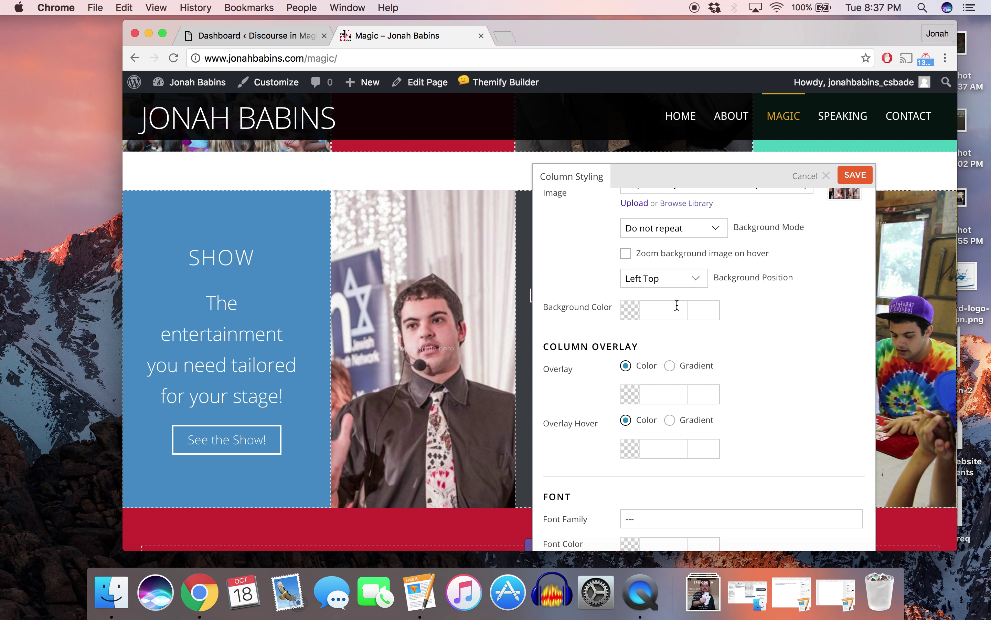
Briefly try Left Bottom, settle on Left Top, and narrow Chrome to preview the mobile layout.
{"action": "left_click", "coordinate": [694, 275]}
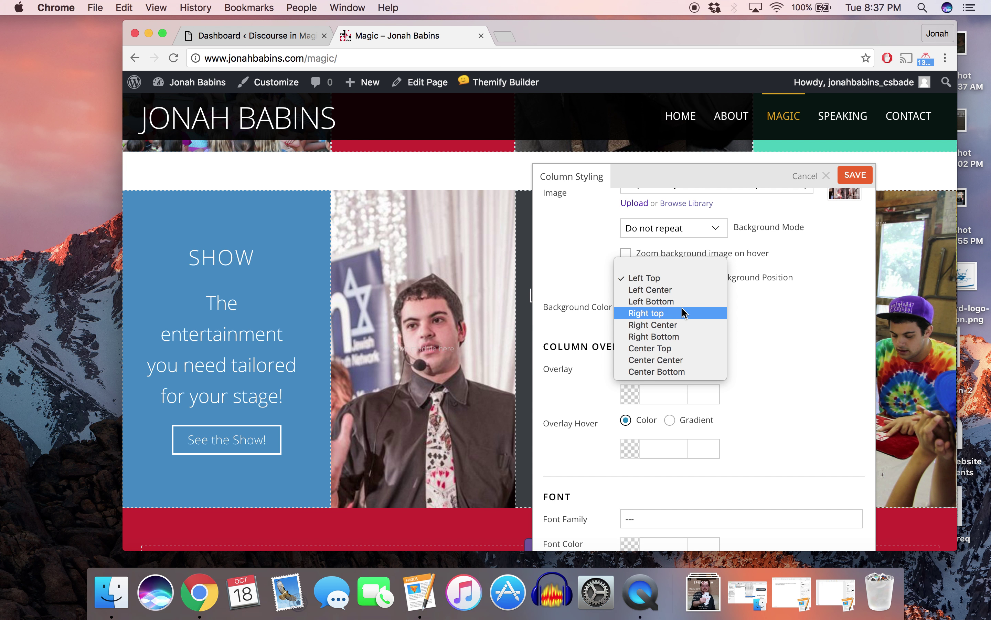
{"action": "left_click", "coordinate": [681, 301]}
{"action": "left_click", "coordinate": [705, 280]}
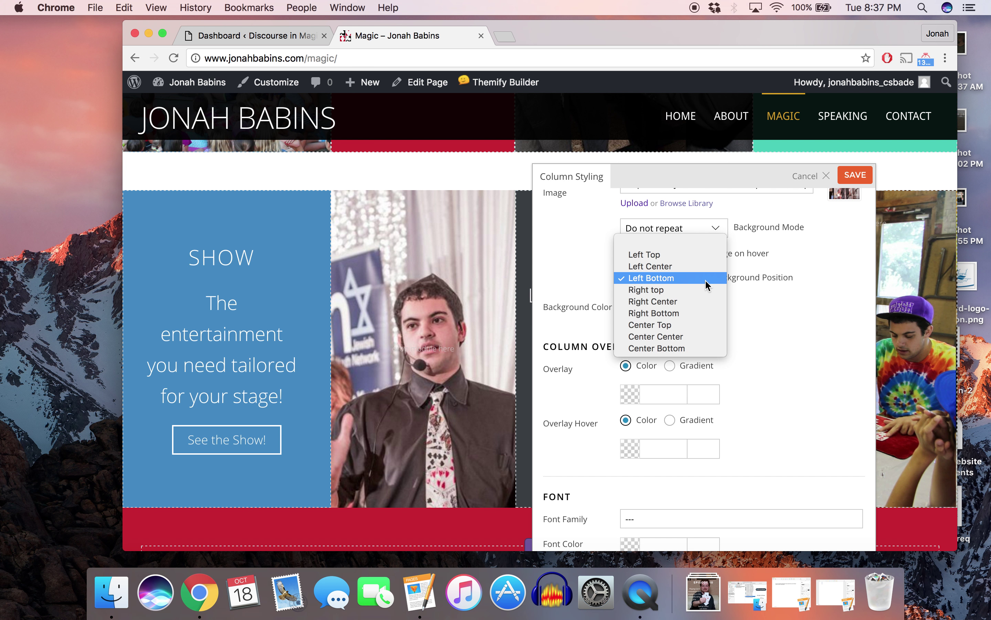
{"action": "left_click", "coordinate": [665, 256]}
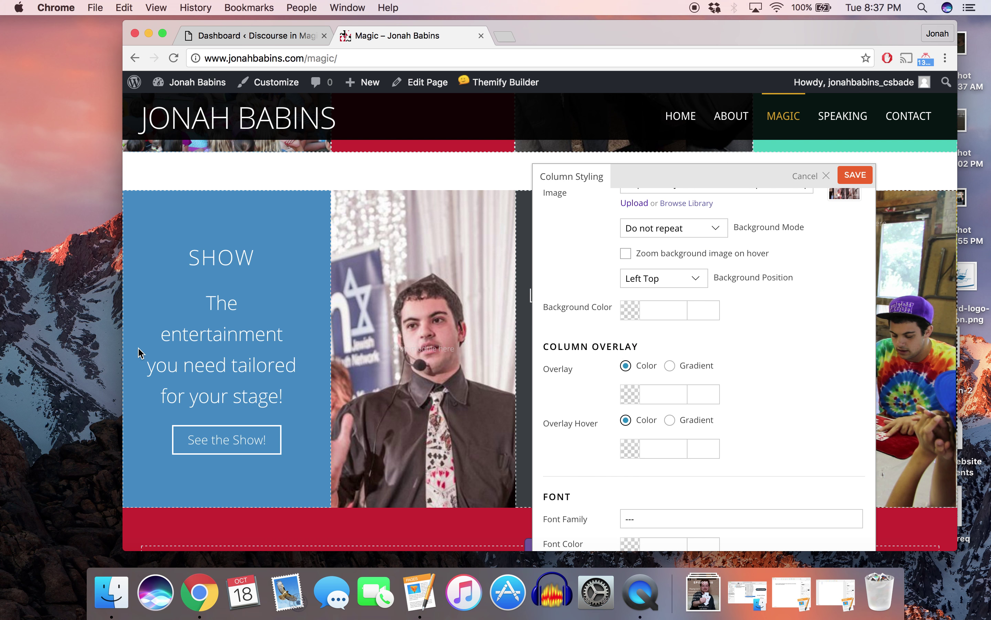
{"action": "left_click_drag", "start_coordinate": [122, 341], "coordinate": [631, 336]}
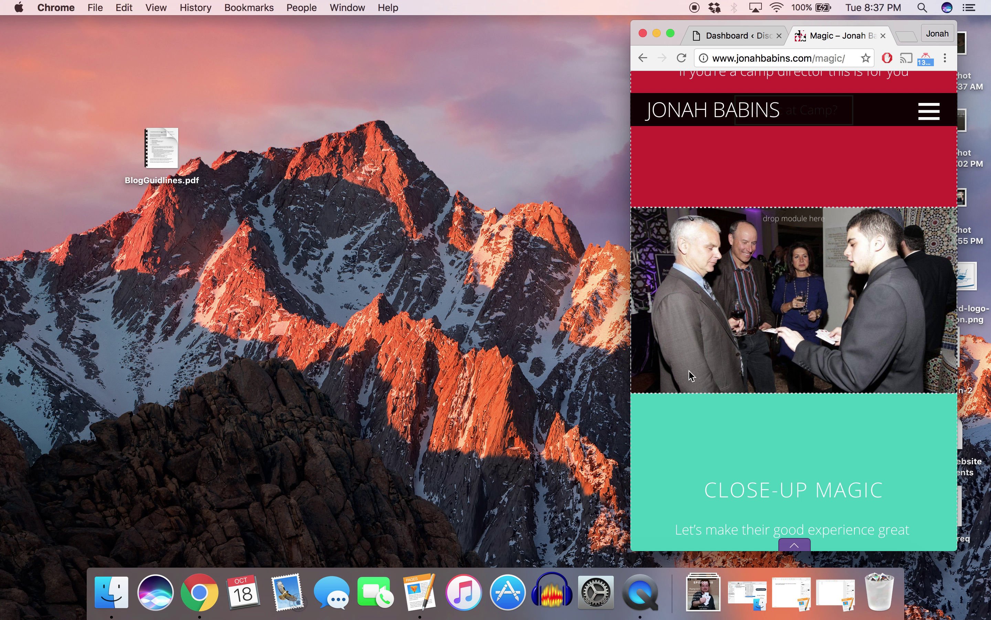
Scroll the phone-width Magic page, restore Chrome's full width, and cancel Column Styling.
{"action": "scroll", "coordinate": [747, 418], "scroll_direction": "down", "scroll_amount": 20}
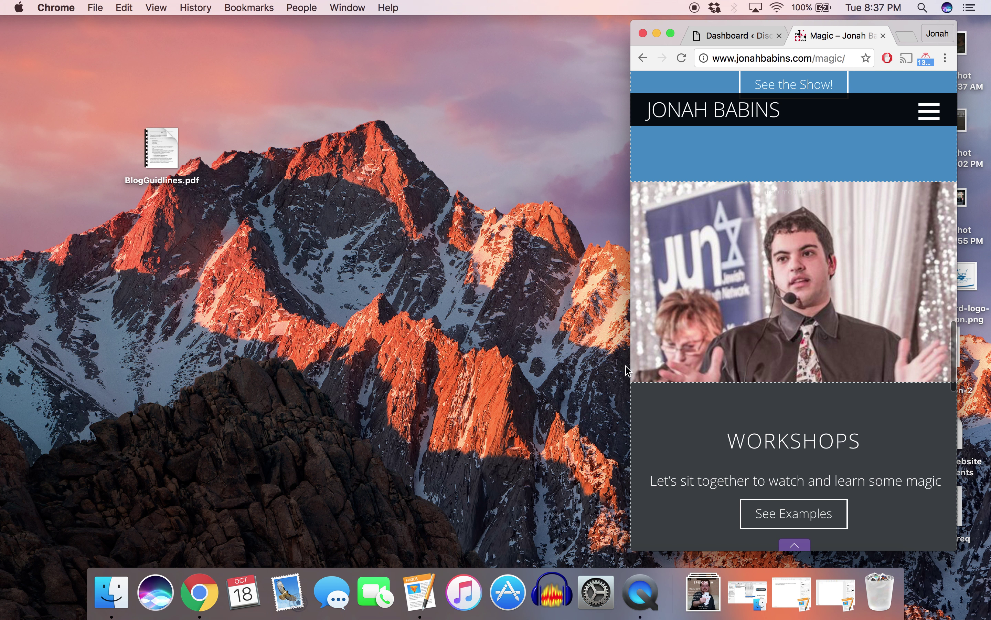
{"action": "left_click_drag", "start_coordinate": [631, 369], "coordinate": [178, 346]}
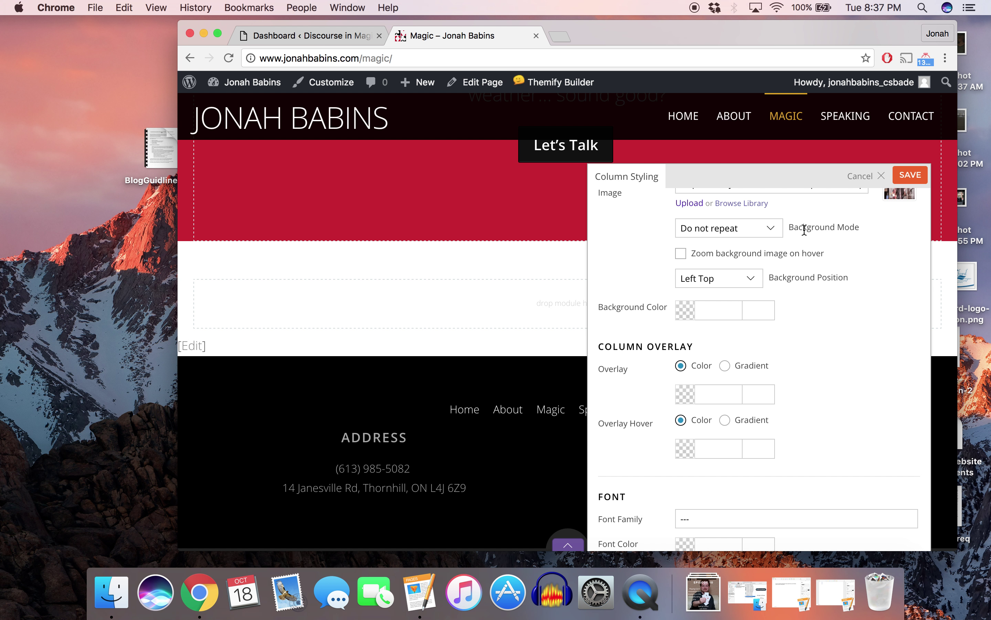
{"action": "left_click", "coordinate": [867, 179]}
{"action": "scroll", "coordinate": [593, 307], "scroll_direction": "up", "scroll_amount": 10}
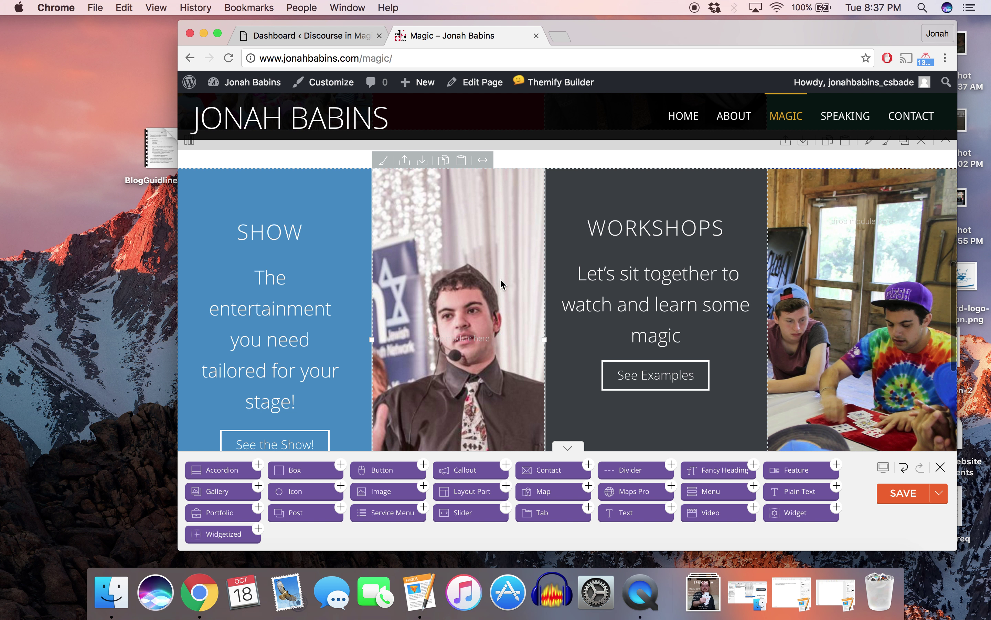
{"action": "scroll", "coordinate": [499, 278], "scroll_direction": "down", "scroll_amount": 5}
{"action": "scroll", "coordinate": [430, 292], "scroll_direction": "up", "scroll_amount": 10}
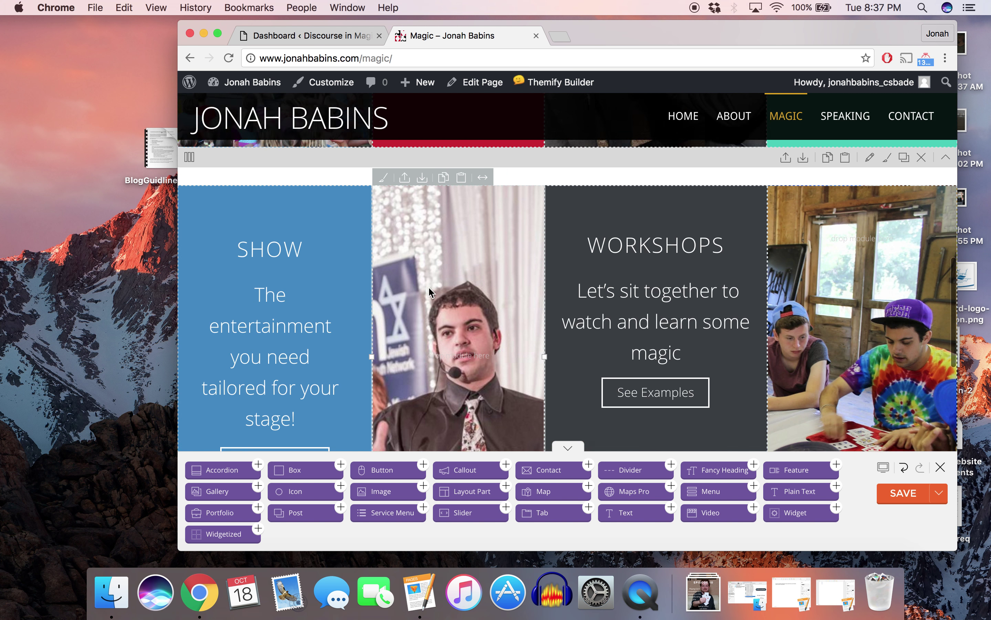
{"action": "scroll", "coordinate": [610, 297], "scroll_direction": "up", "scroll_amount": 3}
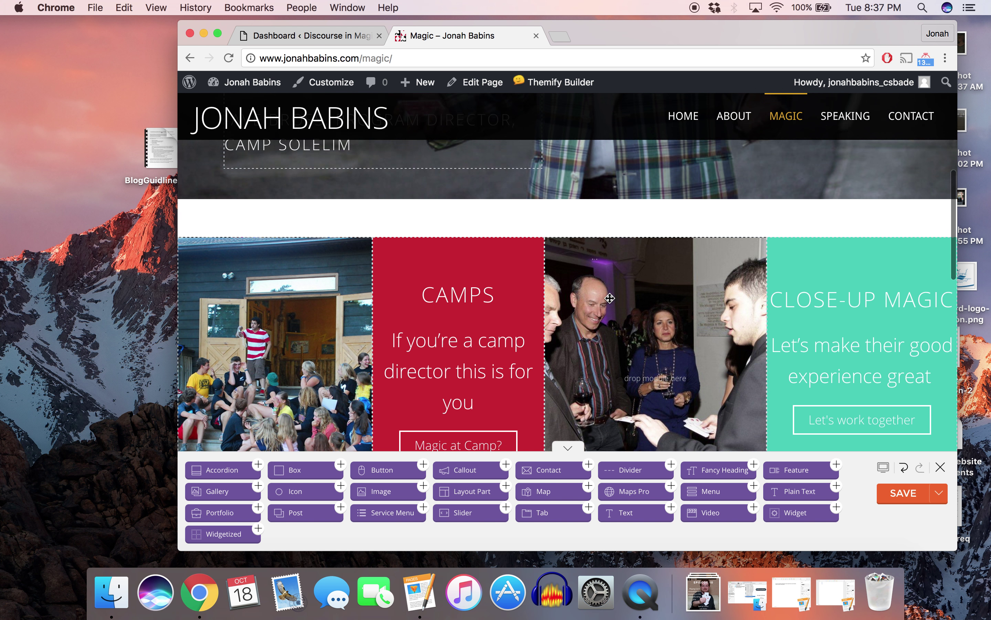
{"action": "scroll", "coordinate": [610, 298], "scroll_direction": "down", "scroll_amount": 6}
{"action": "scroll", "coordinate": [256, 224], "scroll_direction": "down", "scroll_amount": 15}
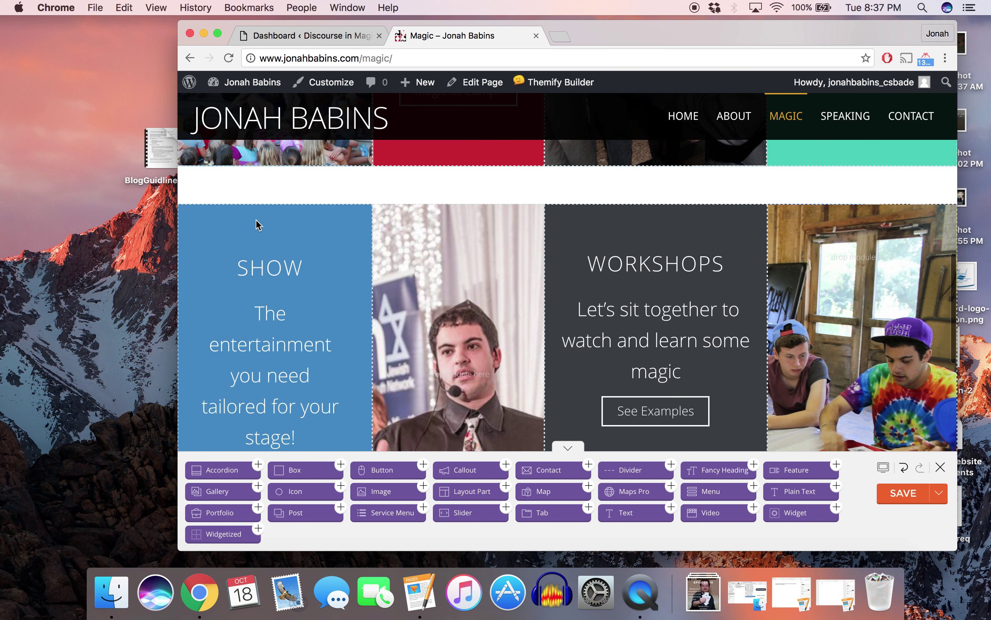